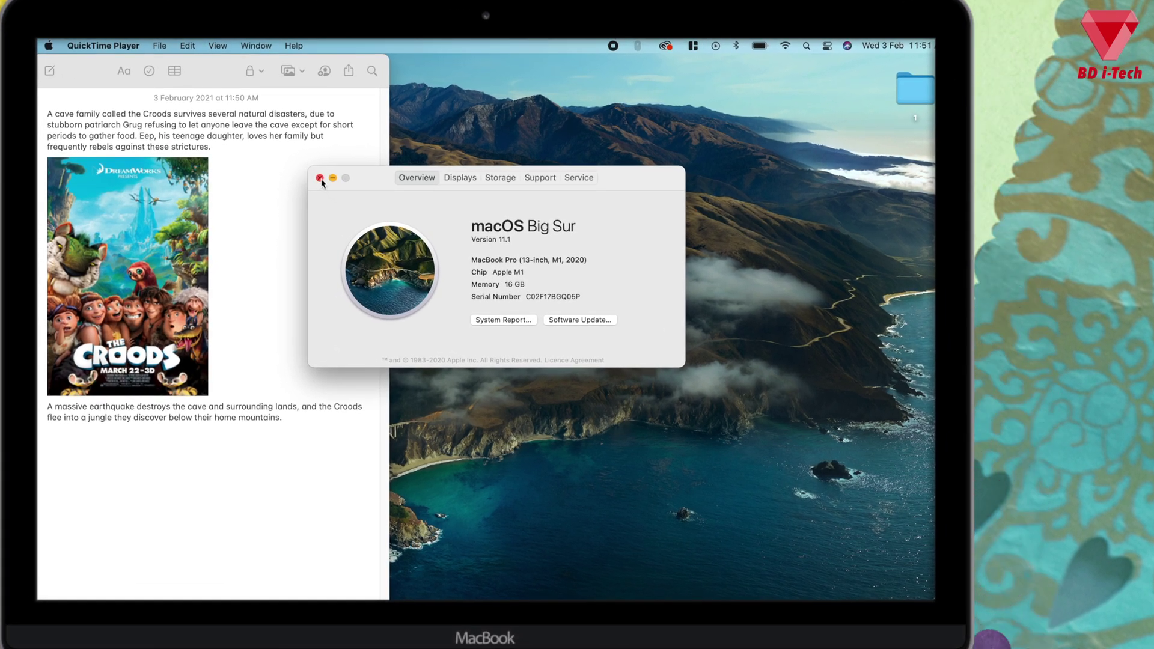
Close the About This Mac window, select each Croods paragraph, and leave the cursor below the last one.
left_click(320, 179)
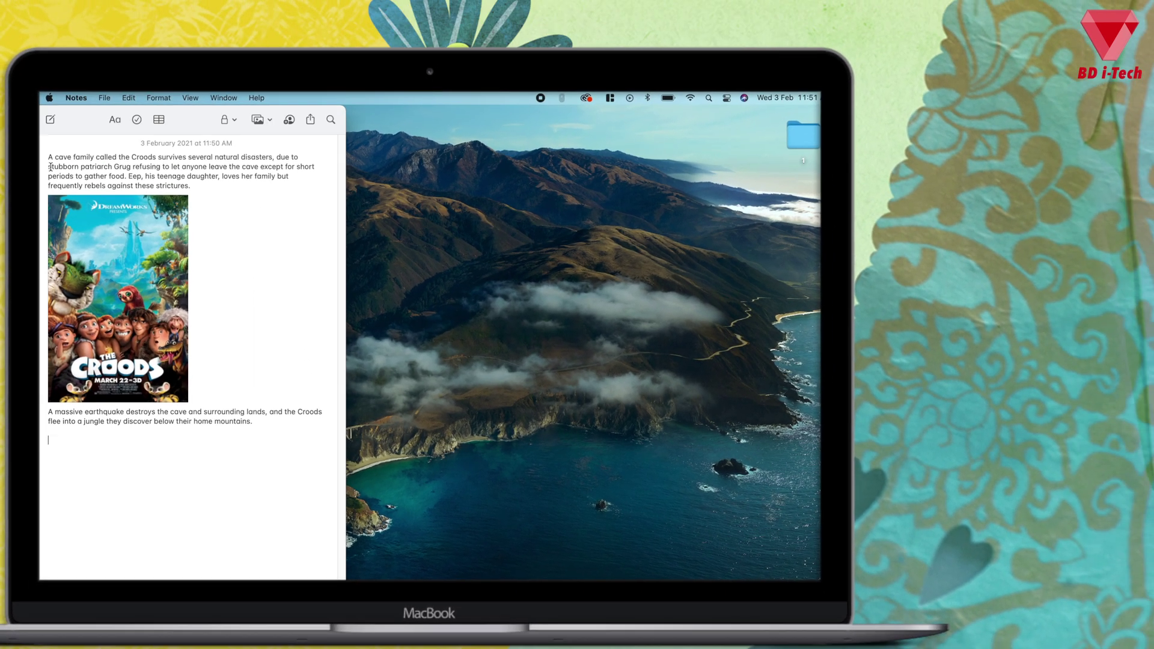
left_click_drag(49, 157, 191, 186)
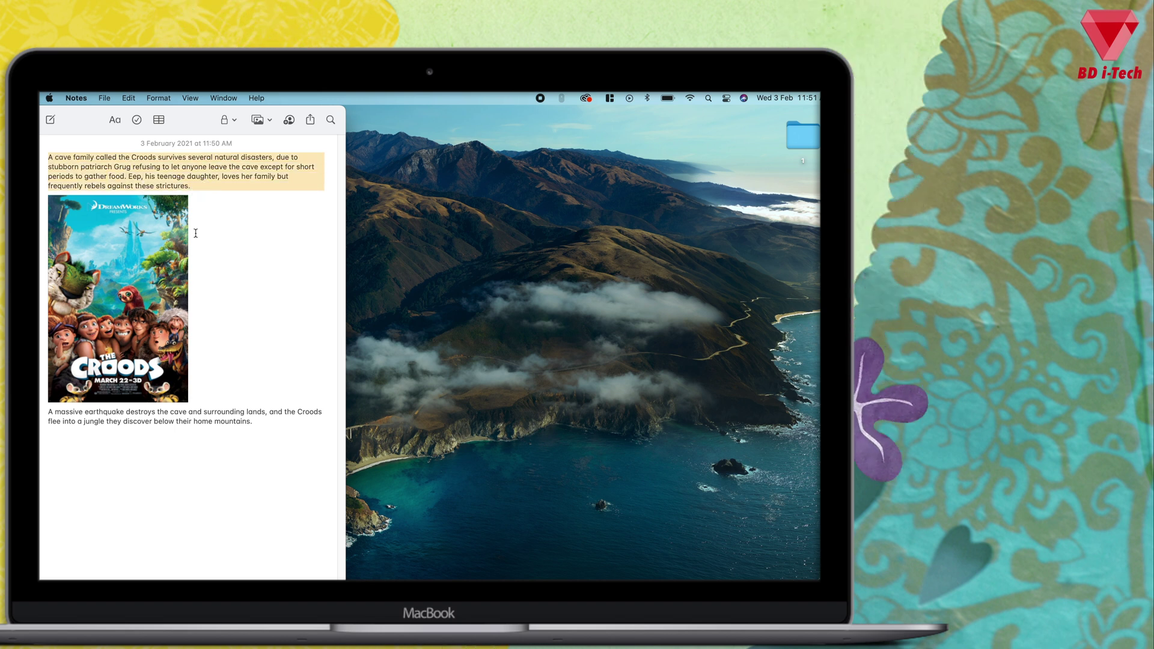
left_click(120, 424)
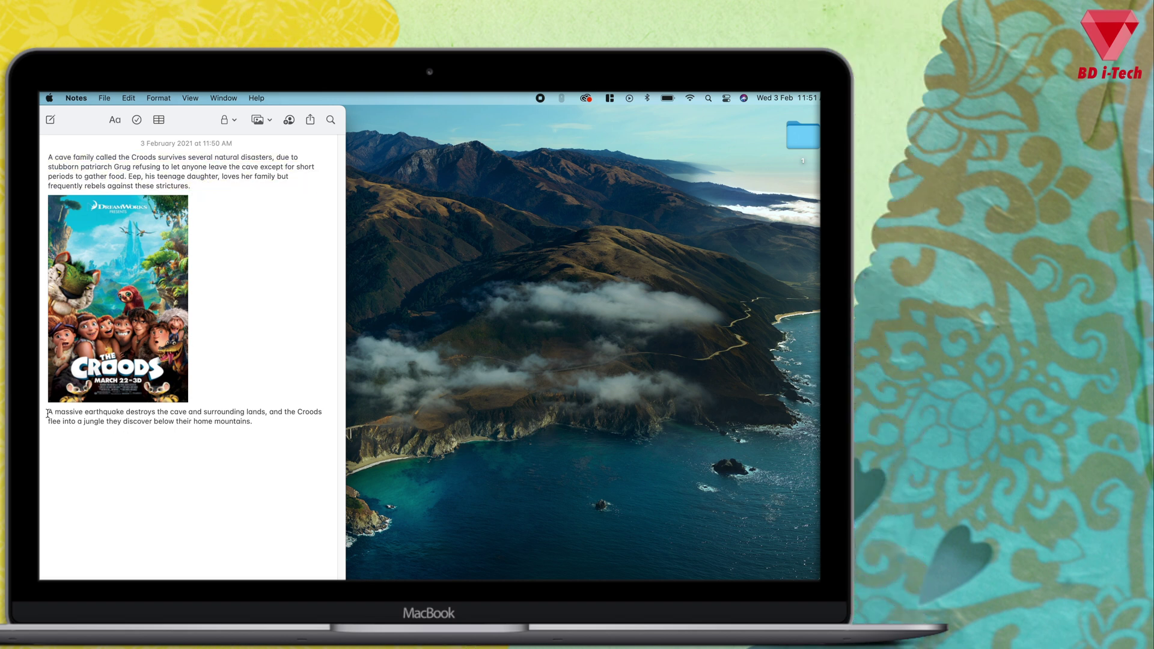
mouse_move(48, 413)
left_mouse_down()
mouse_move(211, 430)
mouse_move(286, 420)
mouse_move(269, 436)
mouse_move(279, 420)
mouse_move(40, 407)
left_mouse_up()
left_click(271, 421)
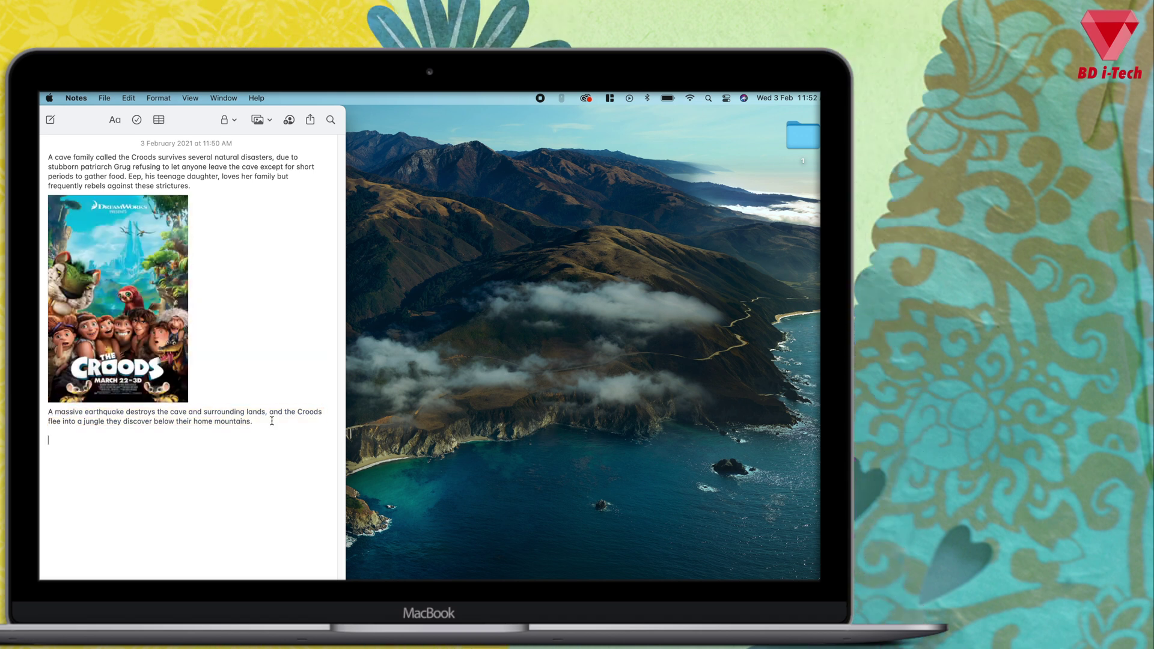
Paste the premiere paragraph, undo the formatted paste, and re-paste it matching the note's plain style.
type("The film premiered at the 63rd Berlin International Film Festival on February 15, 2013,[7] and was released in the United States on March 22, 2013.[8] As part of the distribution deal, this was the first DreamWorks Animation film to be distributed by 20th Century Fox, since the end of their distribution deal with Paramount Pictures in 2012.[9] The Croods received generally positive reviews and proved to be a box office success, earning more than $587 million on a budget of $135–175 million. It was nominated for an Academy Award for Best Animated Feature and a Golden Globe Award for Best Animated Feature Film.")
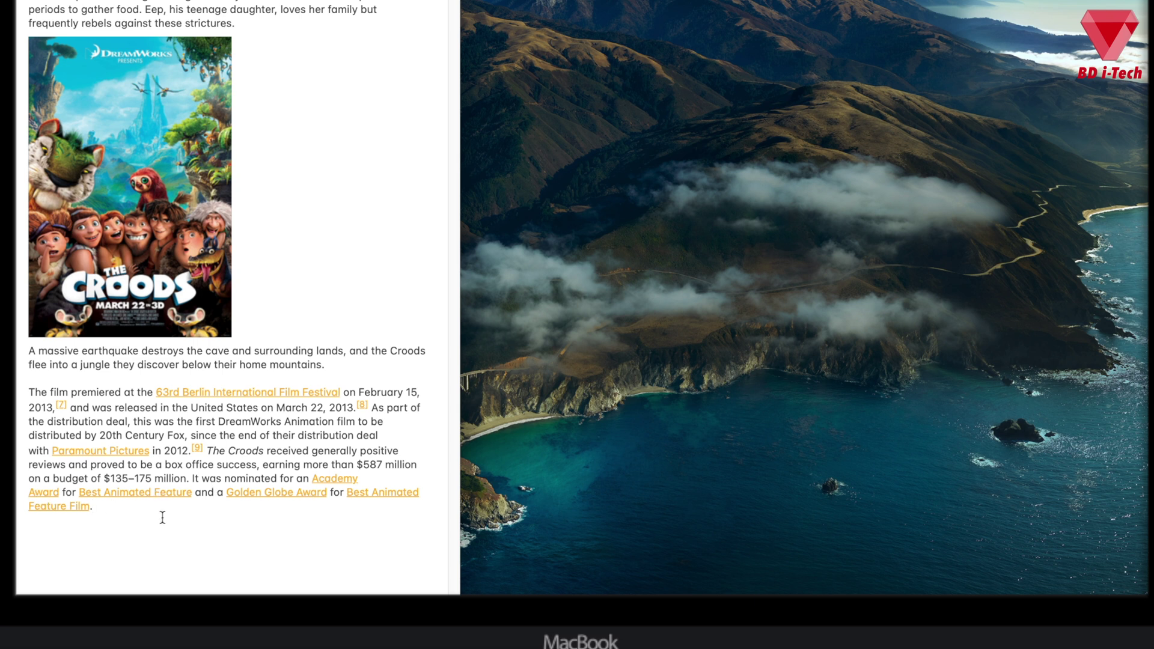
key("super+z")
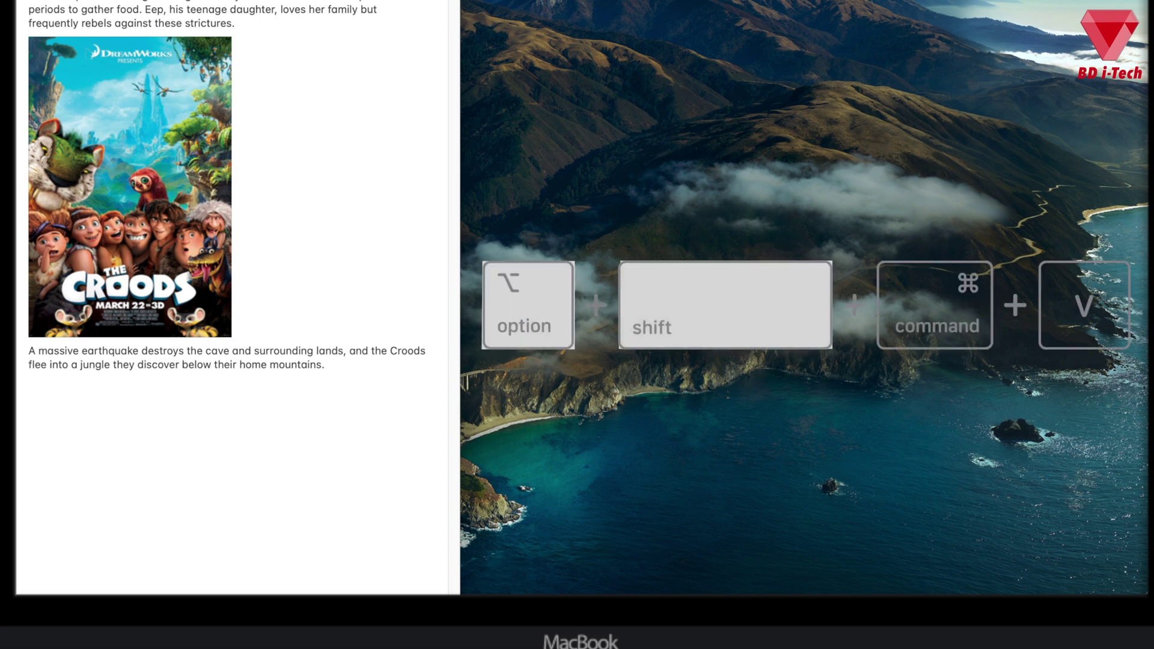
key("alt+shift+super+v")
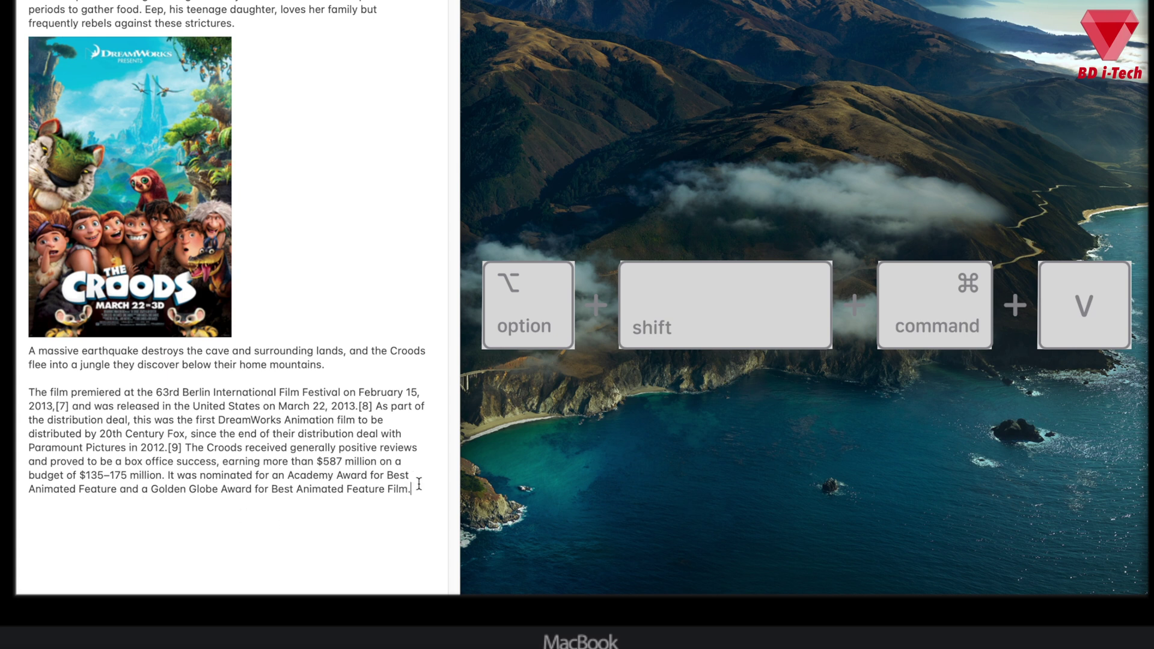
left_click_drag(425, 493, 235, 459)
left_click(195, 451)
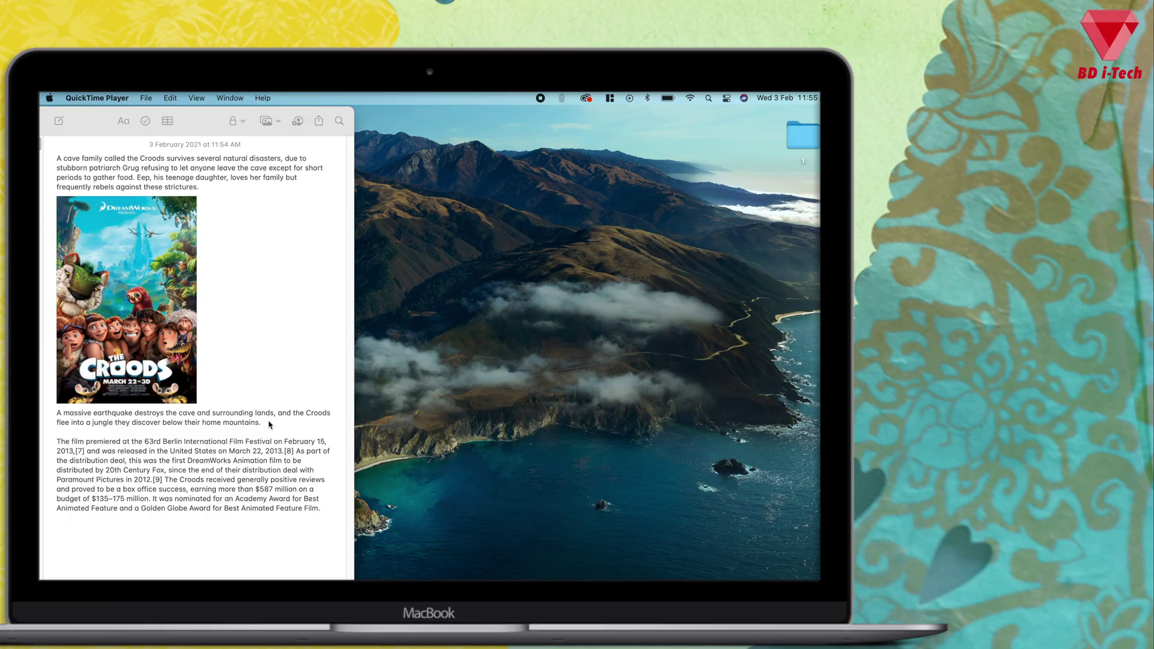
Select the word 'mountains' in the Croods note and look it up with Control+Cmd+D.
left_click(255, 422)
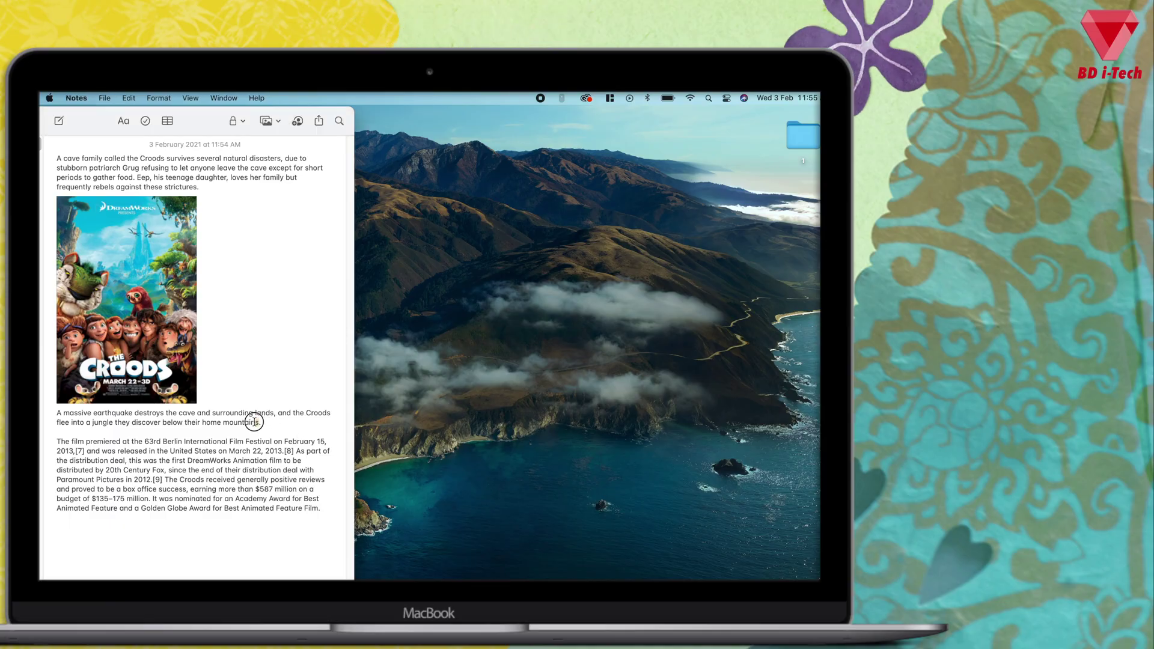
double_click(255, 422)
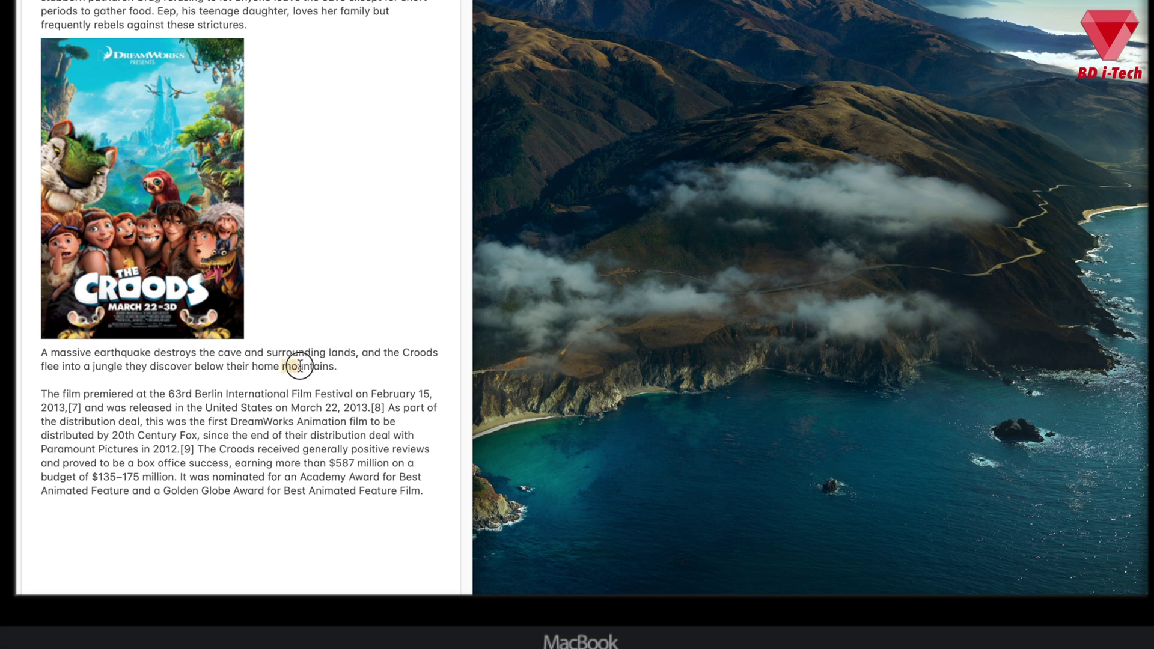
left_click_drag(323, 366, 331, 366)
key("ctrl")
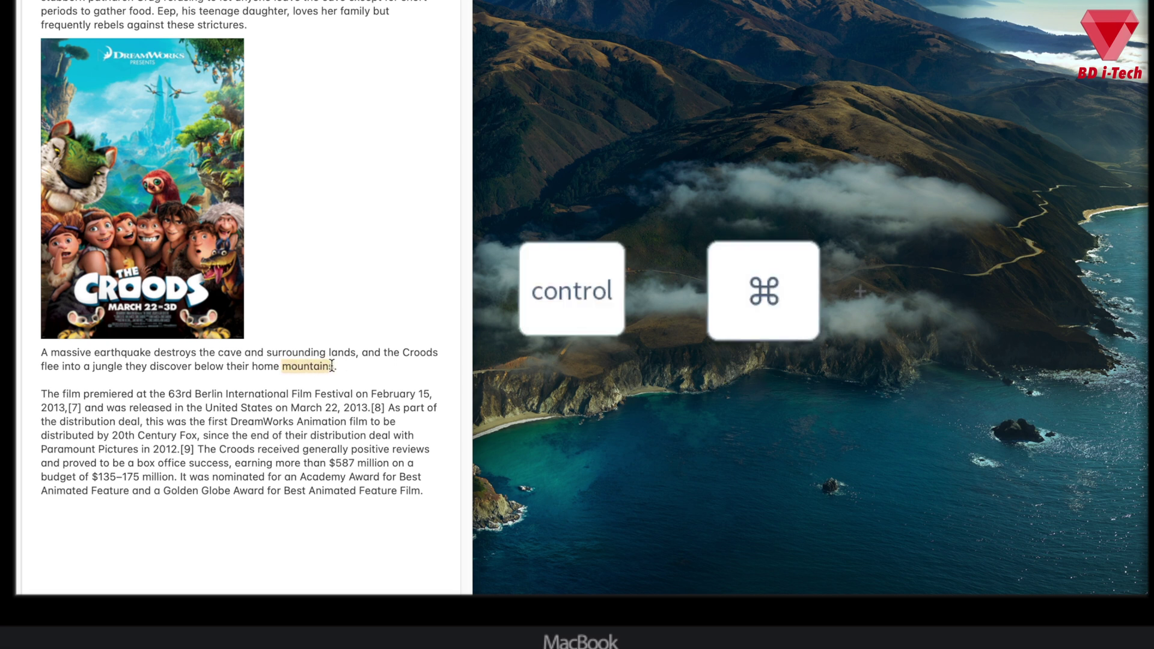
key("ctrl+super+d")
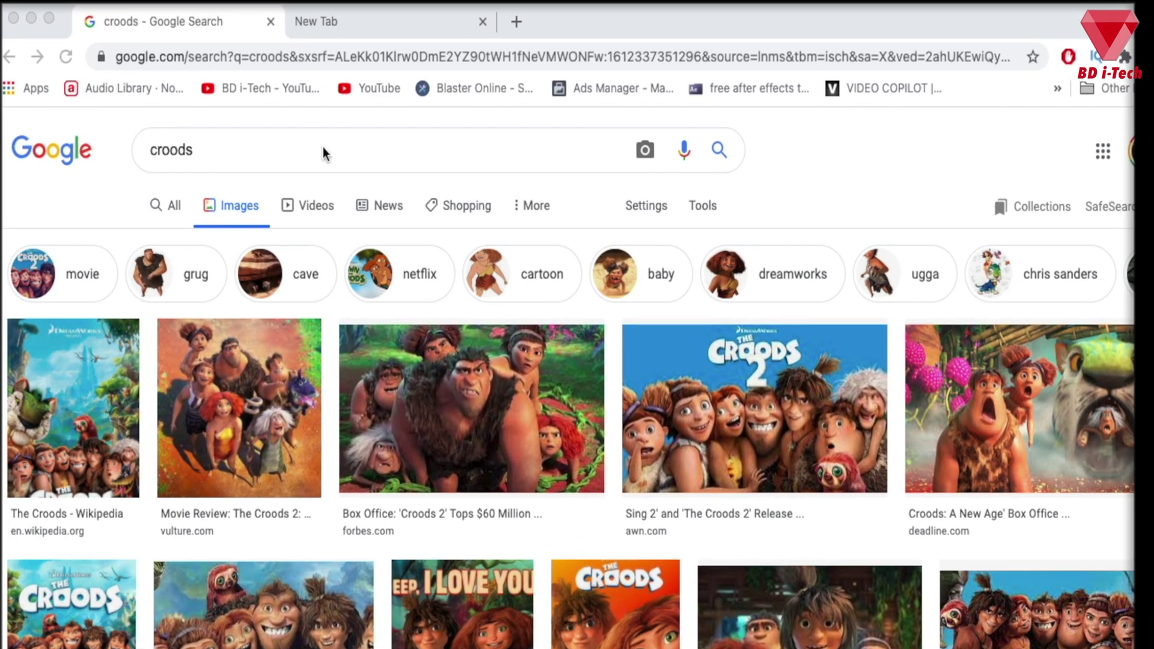
Close the blank New Tab, open two blank tabs with Cmd+T, then close both with Cmd+W.
left_click(483, 23)
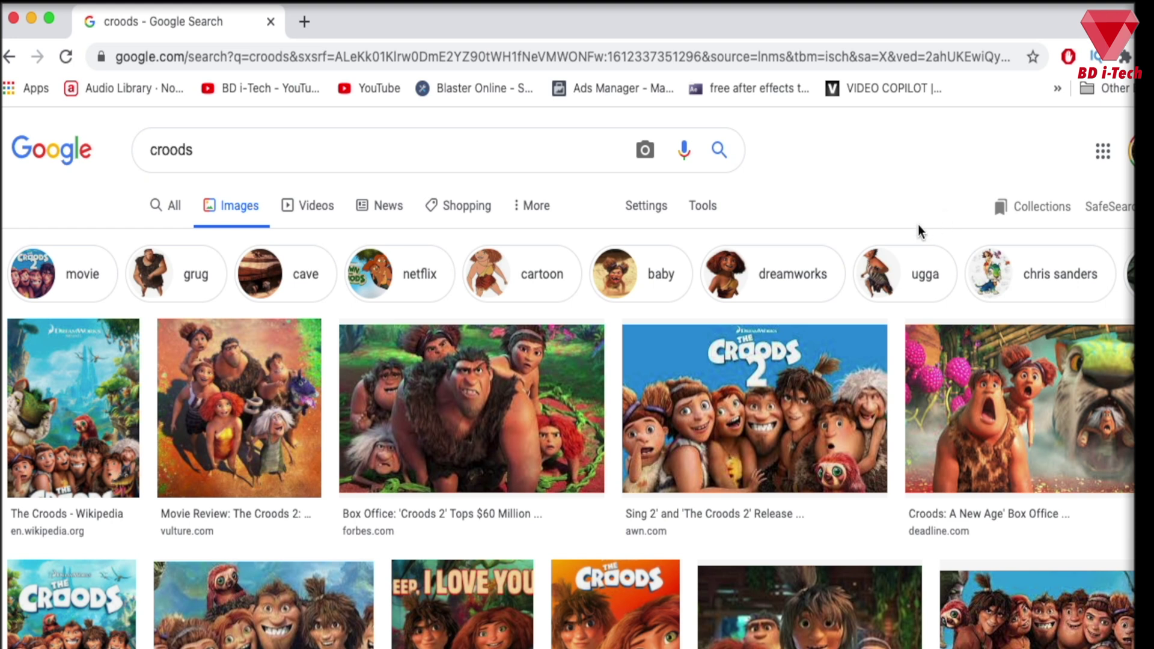
key("super+t")
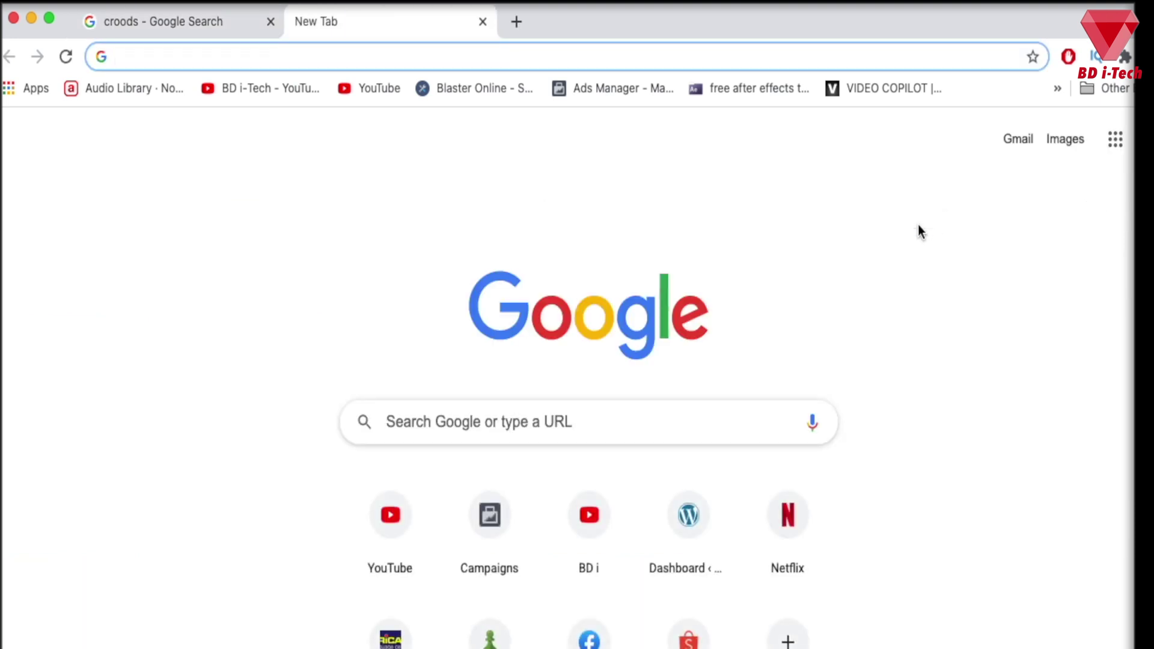
key("super+t")
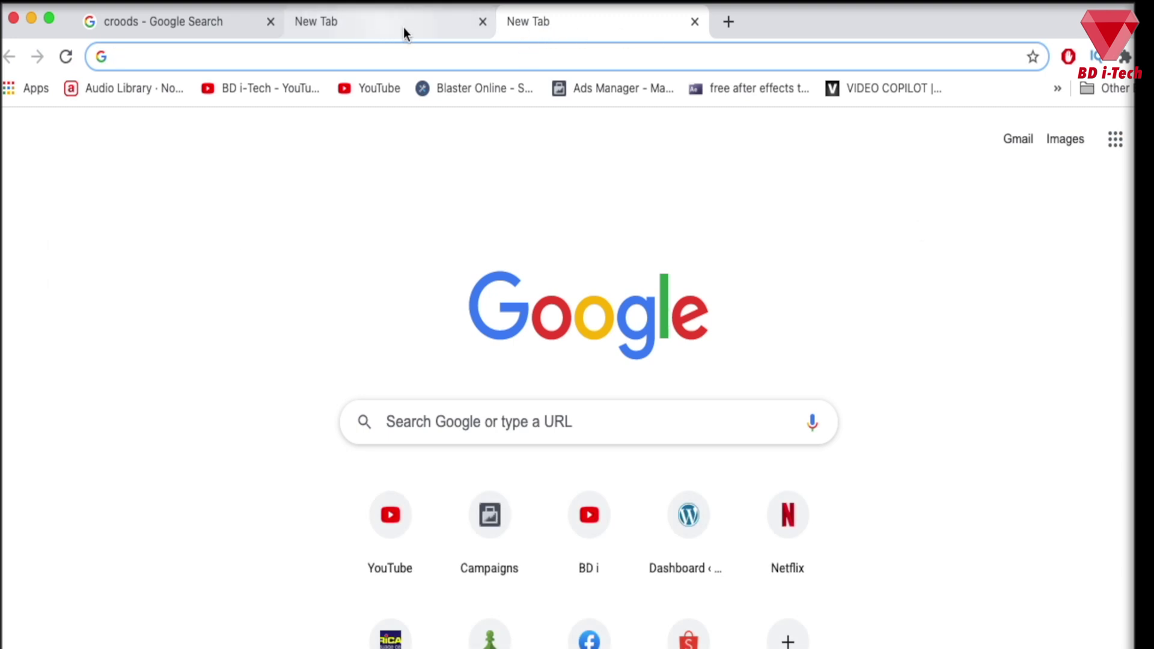
key("super+w")
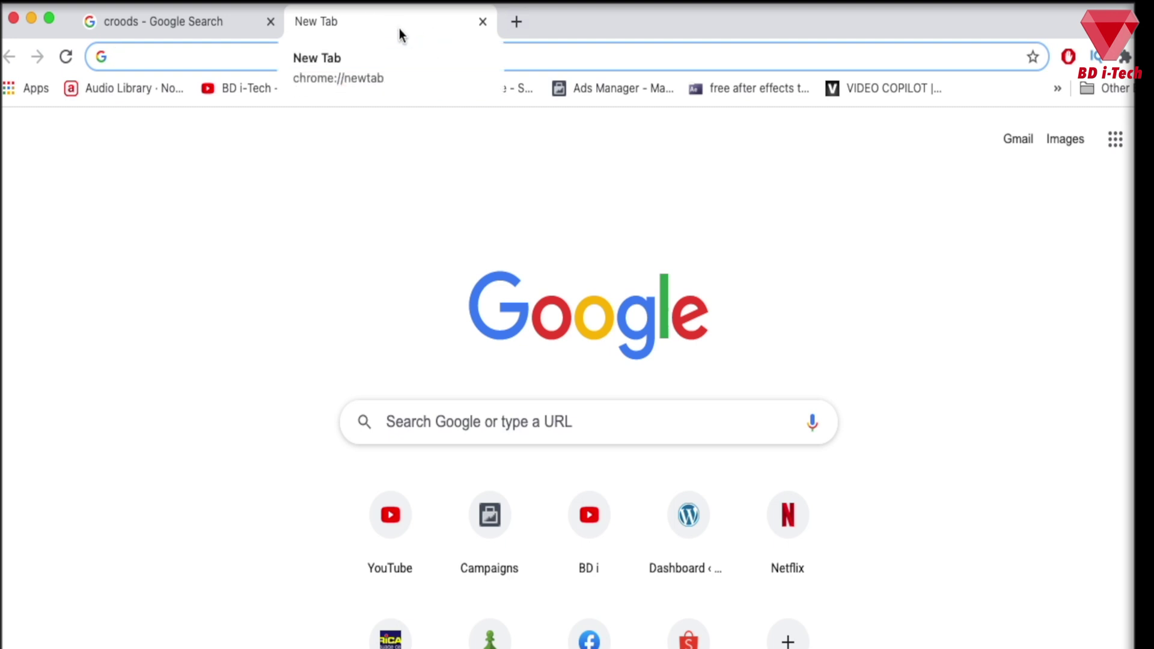
key("super+w")
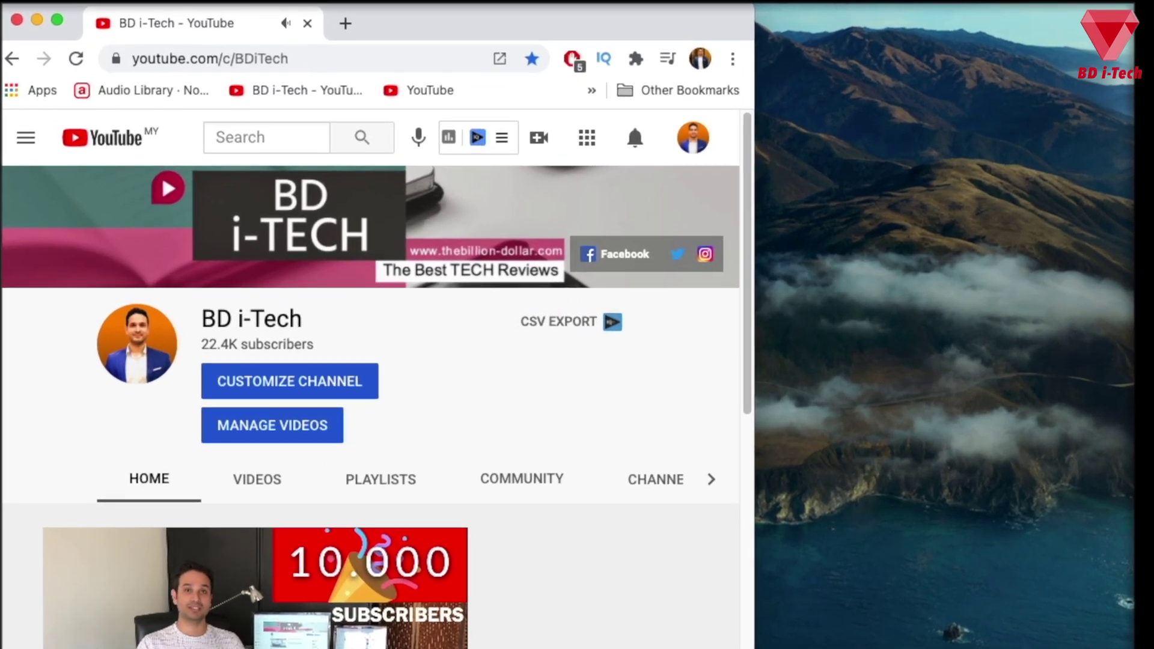
Bring up the Shift+Cmd+5 capture controls and fit the dashed region around the Chrome window.
key("shift+super+5")
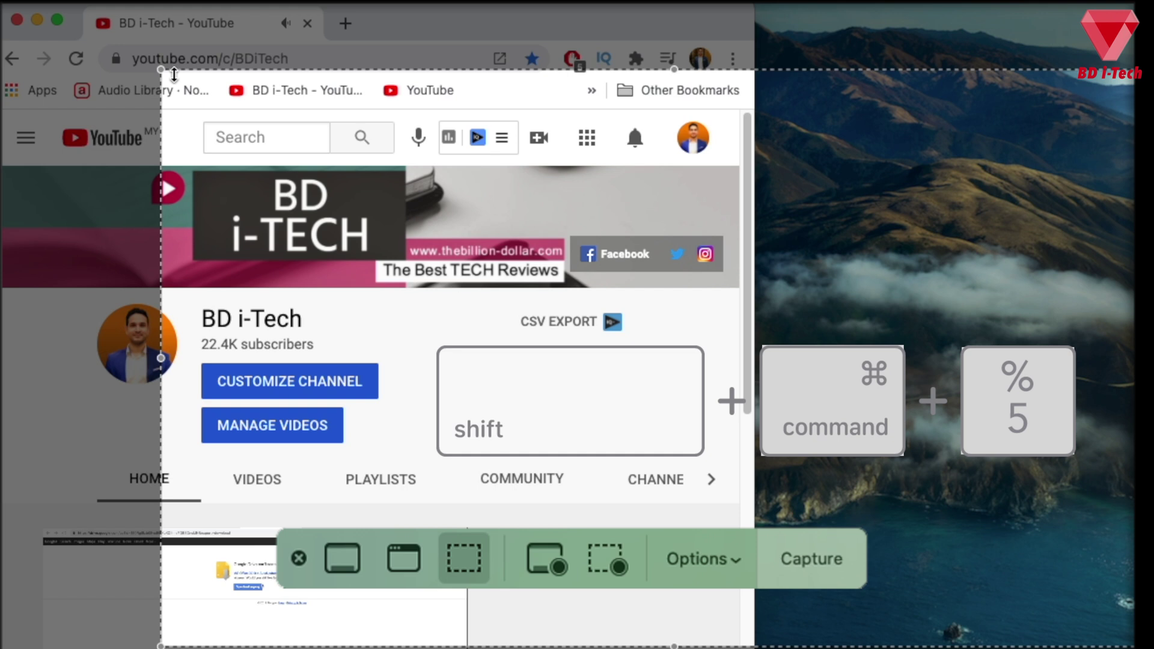
left_click_drag(160, 71, 194, 90)
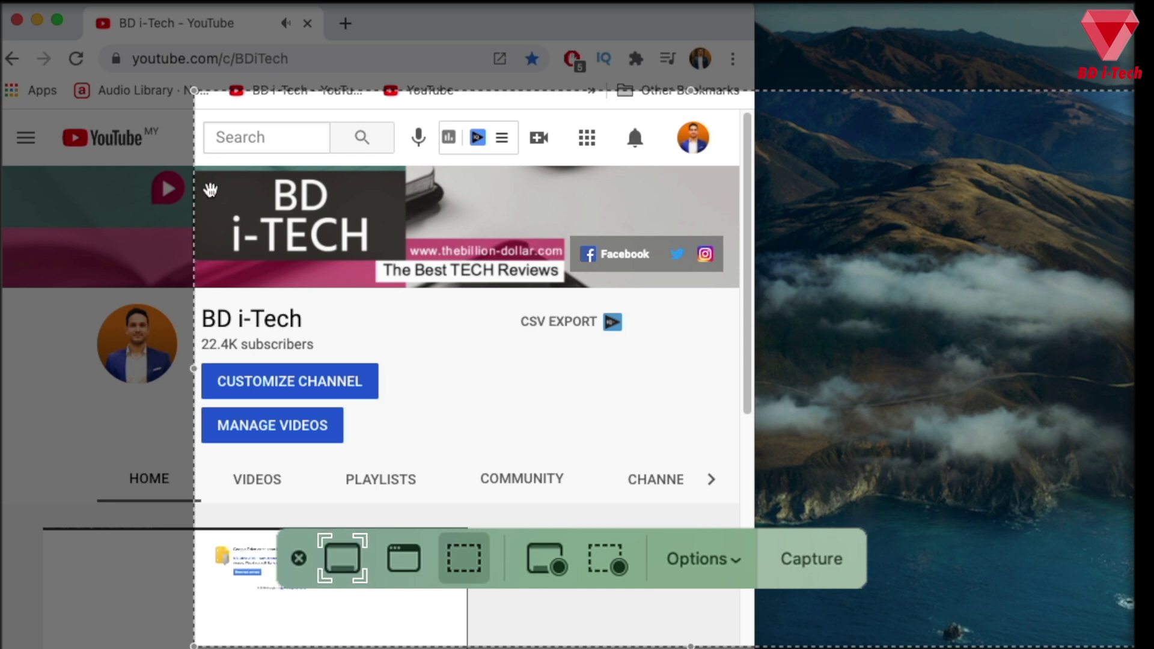
left_click_drag(1082, 114, 1029, 63)
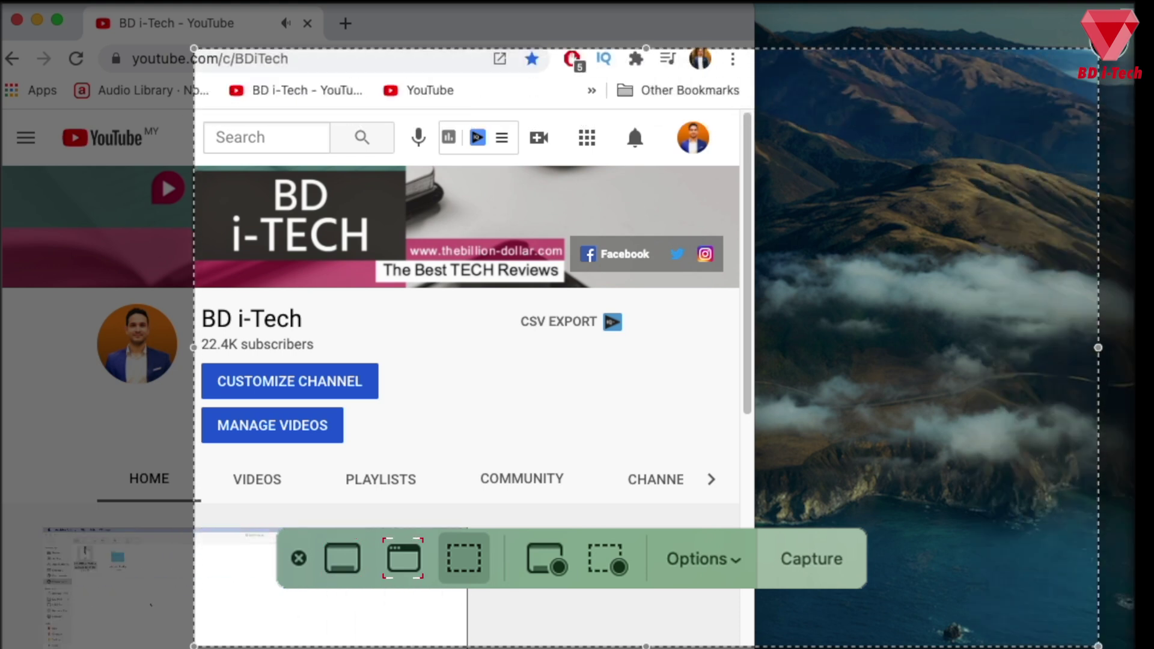
left_click_drag(806, 235, 594, 201)
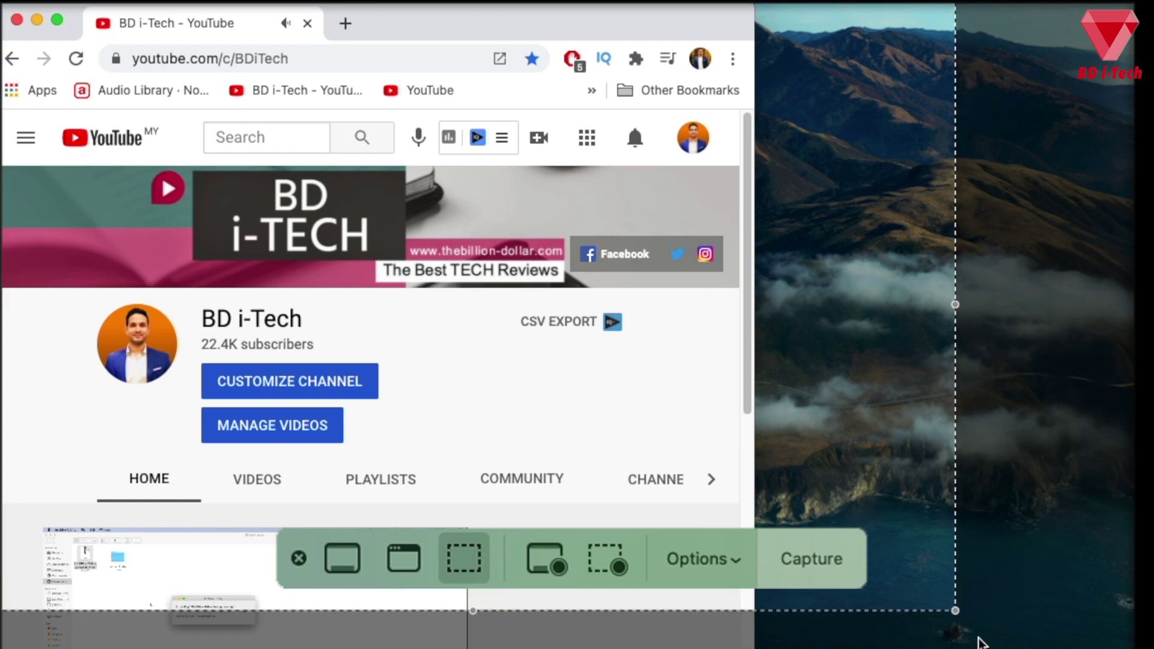
left_click_drag(956, 622, 735, 648)
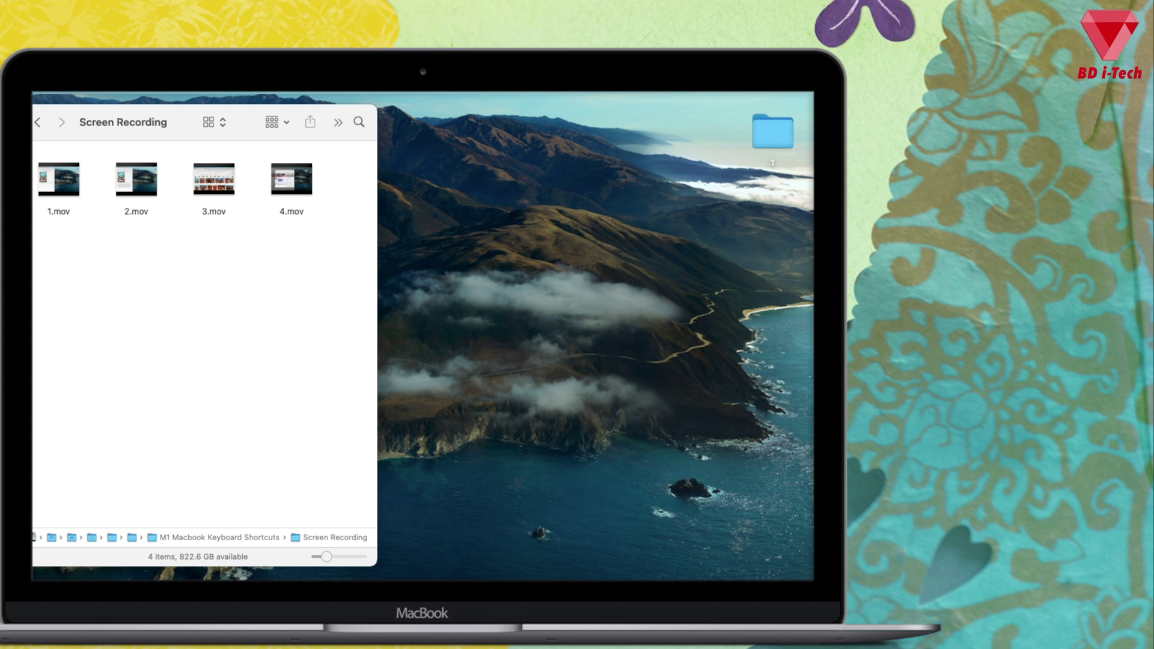
Center the Finder window and cycle Screen Recording through list, column, gallery and icon views.
left_click_drag(33, 119, 451, 114)
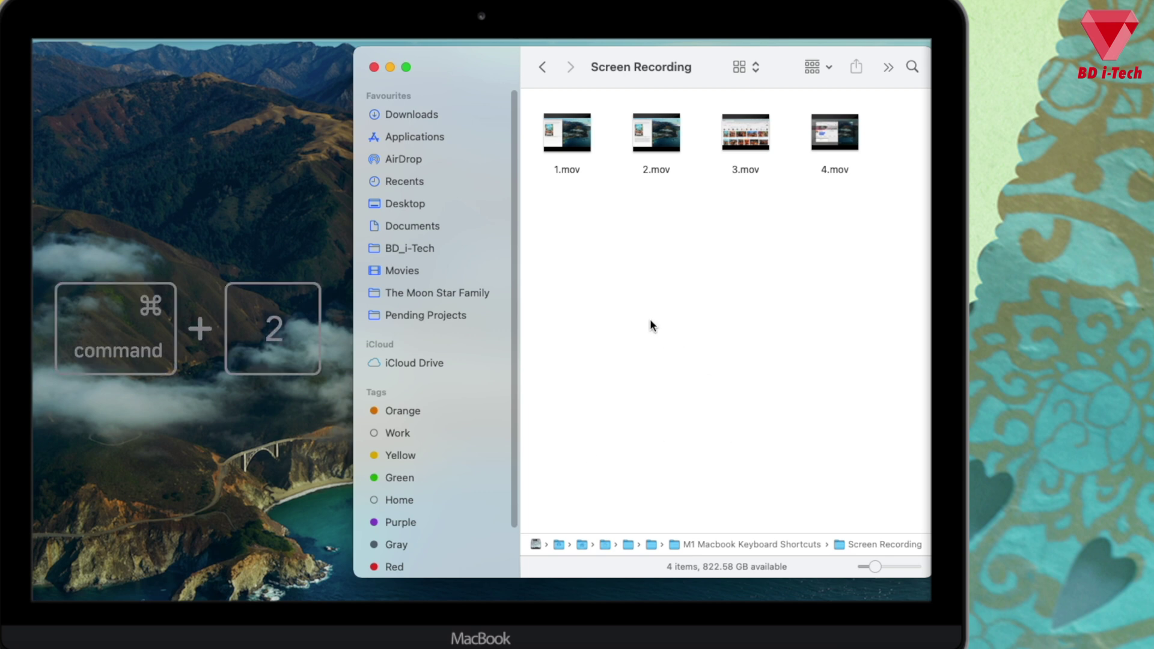
key("super+2")
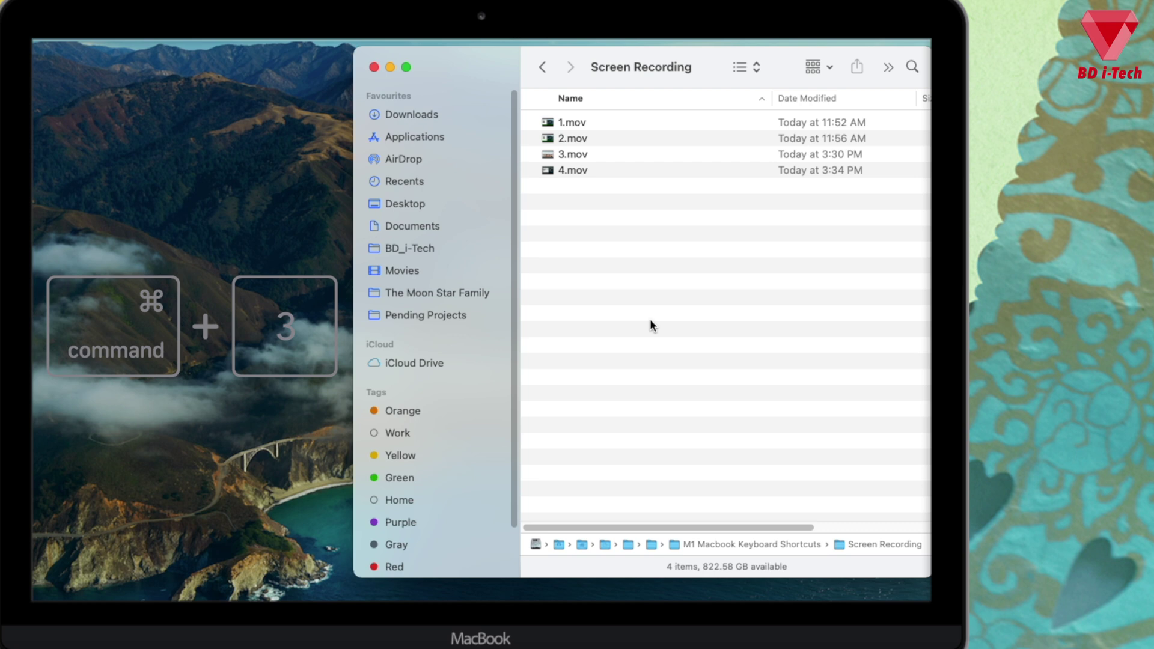
key("super+3")
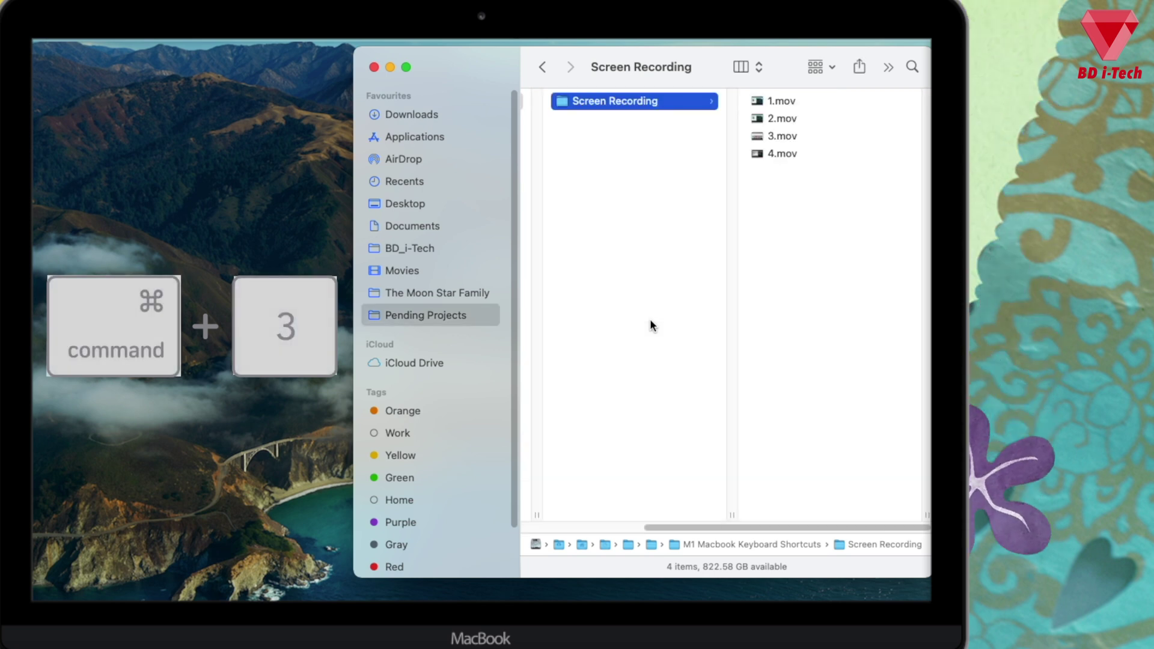
key("super+4")
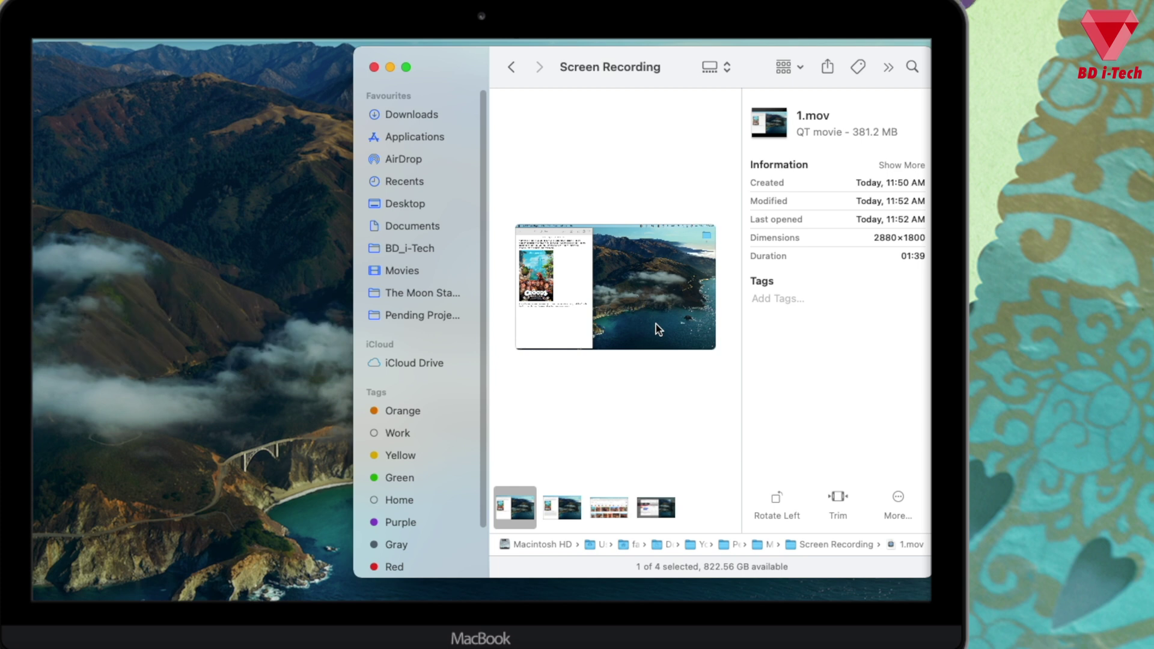
key("super+1")
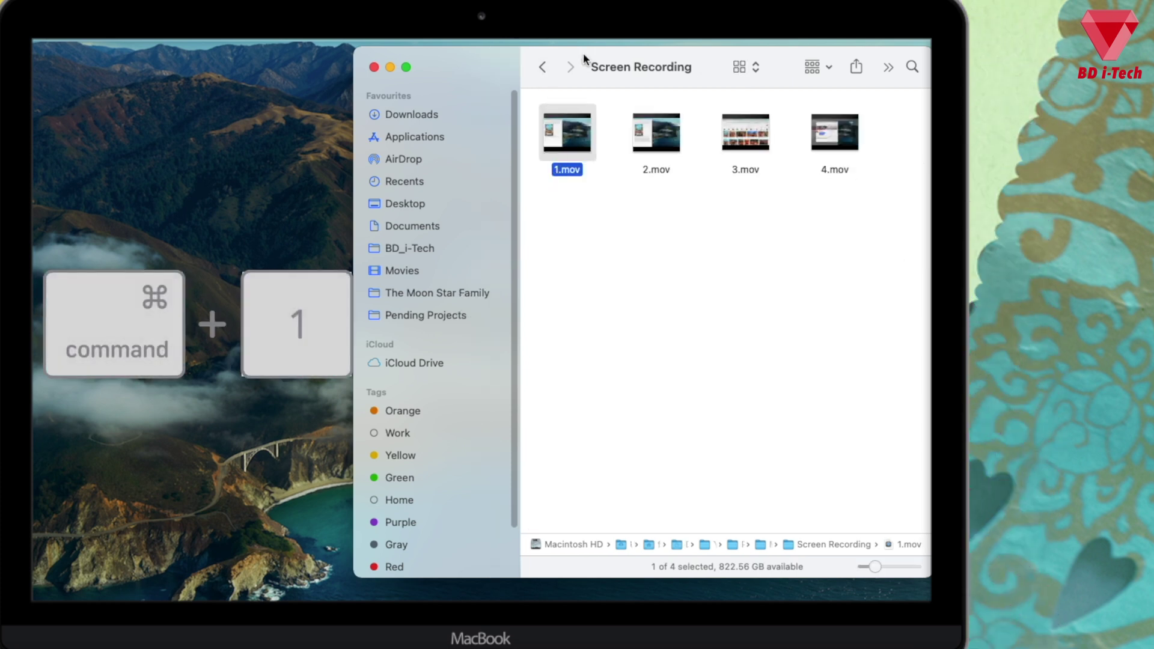
Glance at the folder history list, then make the Finder window fill the screen.
right_click(542, 66)
left_click(509, 78)
key("ctrl+super+f")
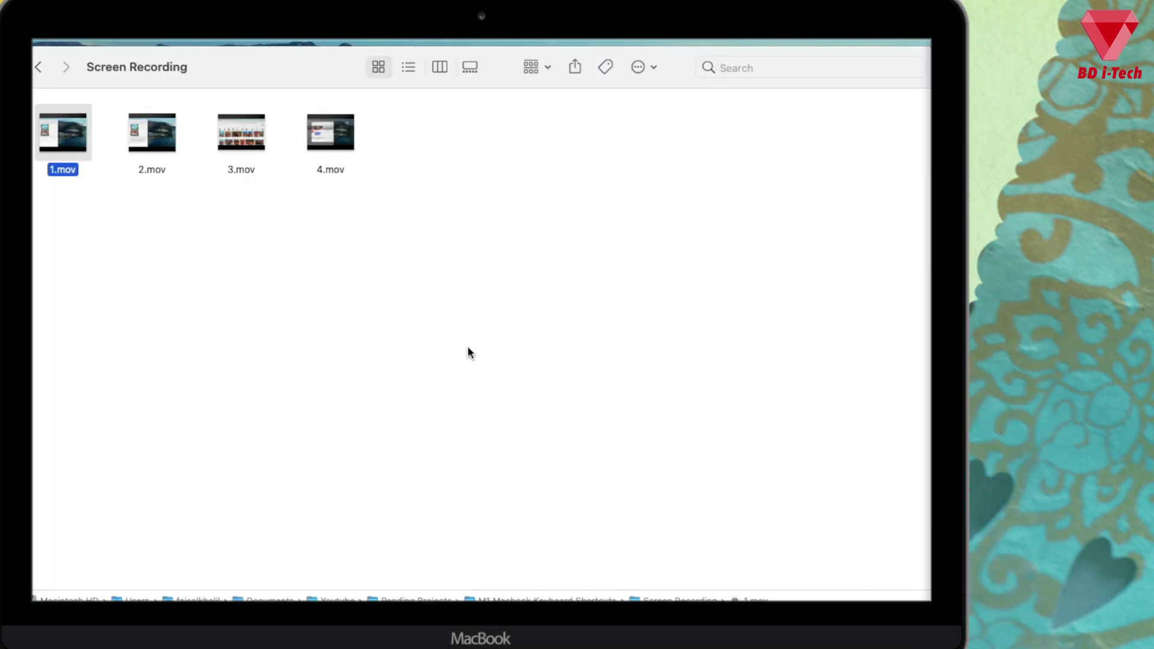
Command-click the .mov clips to select 2.mov with another clip, leaving 3.mov deselected.
left_click(142, 150, "super")
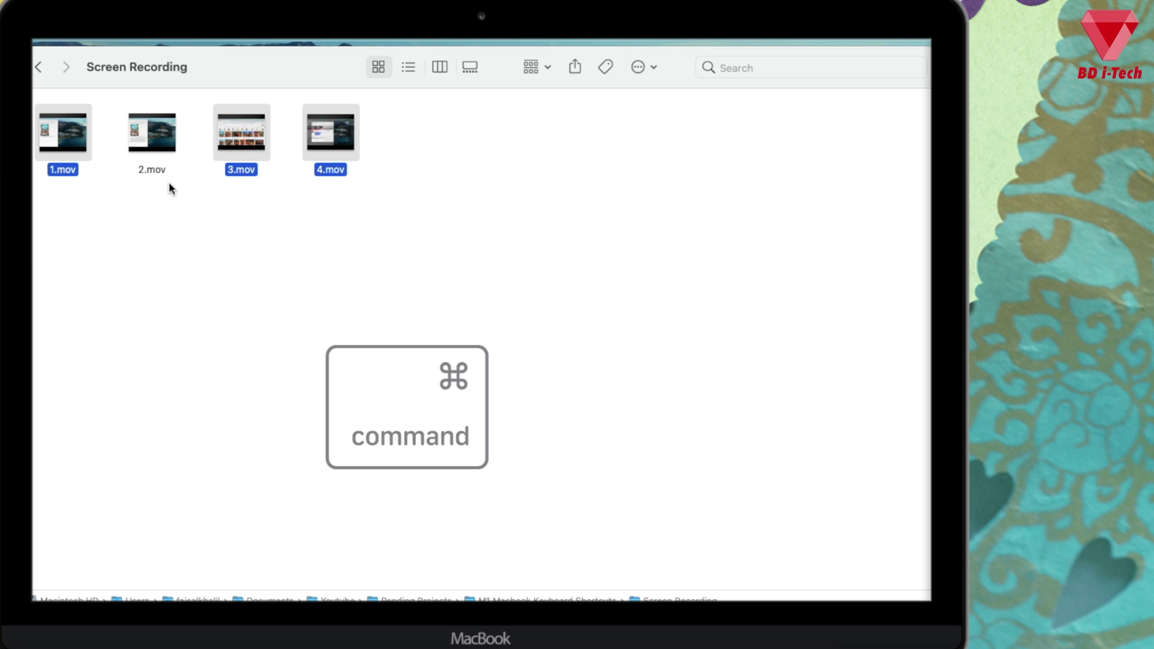
left_click(162, 150, "super")
left_click(242, 148, "super")
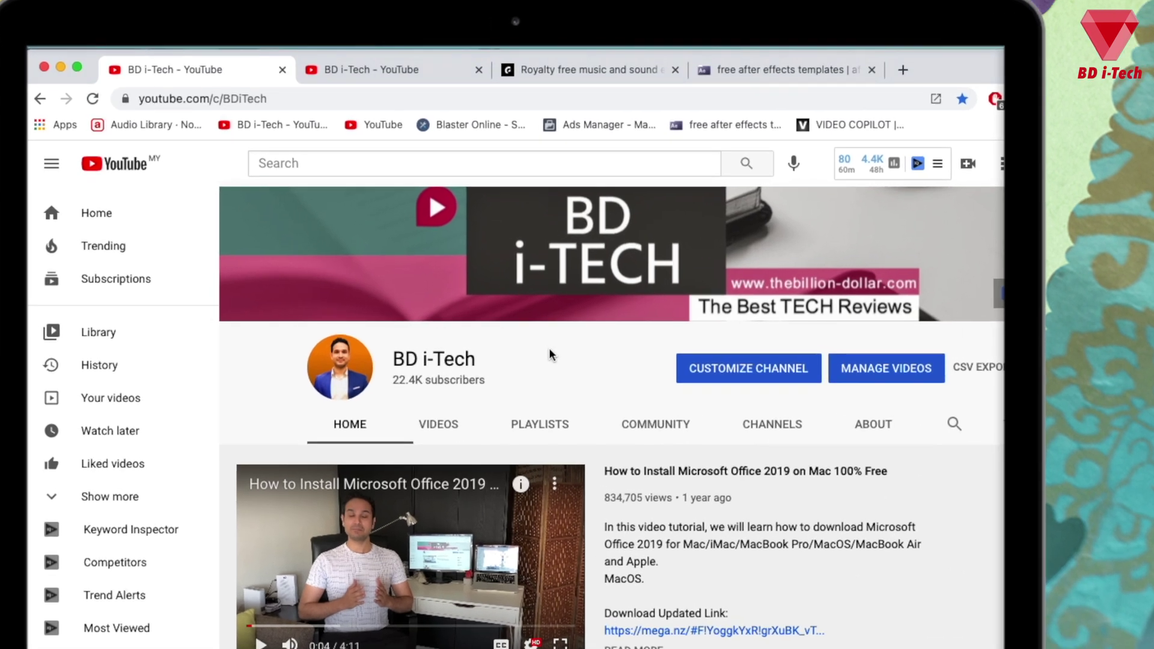
Step through Chrome tabs with Control+Tab to Epidemic Sound, then back to the first BD i-Tech tab.
key("ctrl")
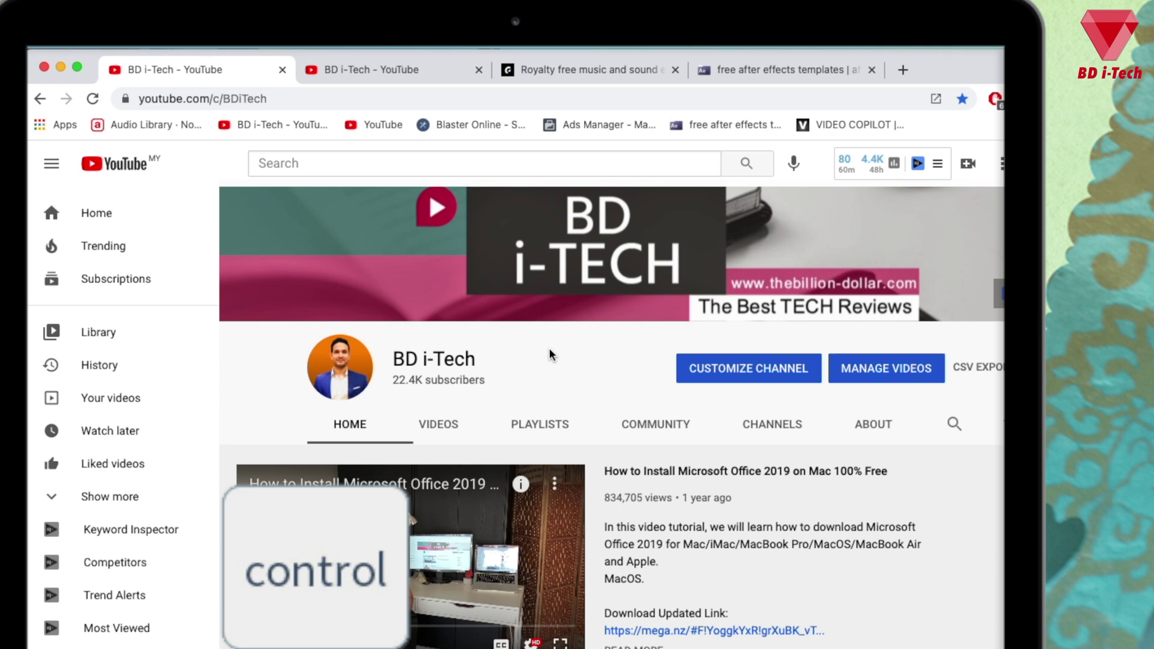
key("ctrl+Tab")
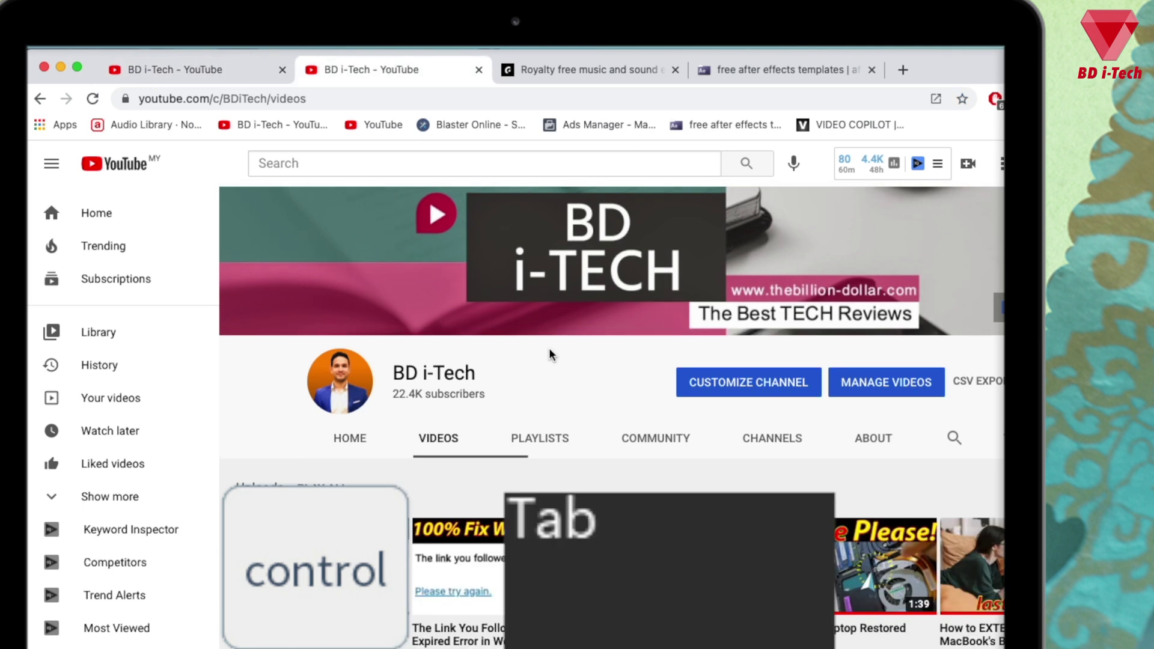
key("ctrl+Tab")
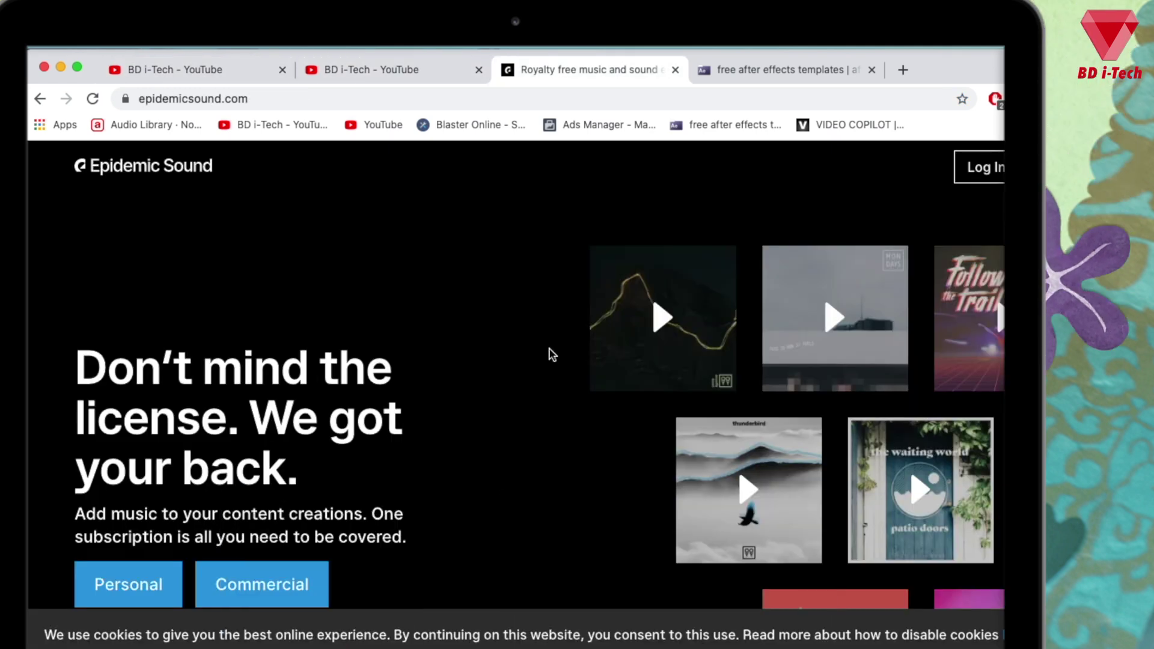
key("ctrl+Tab")
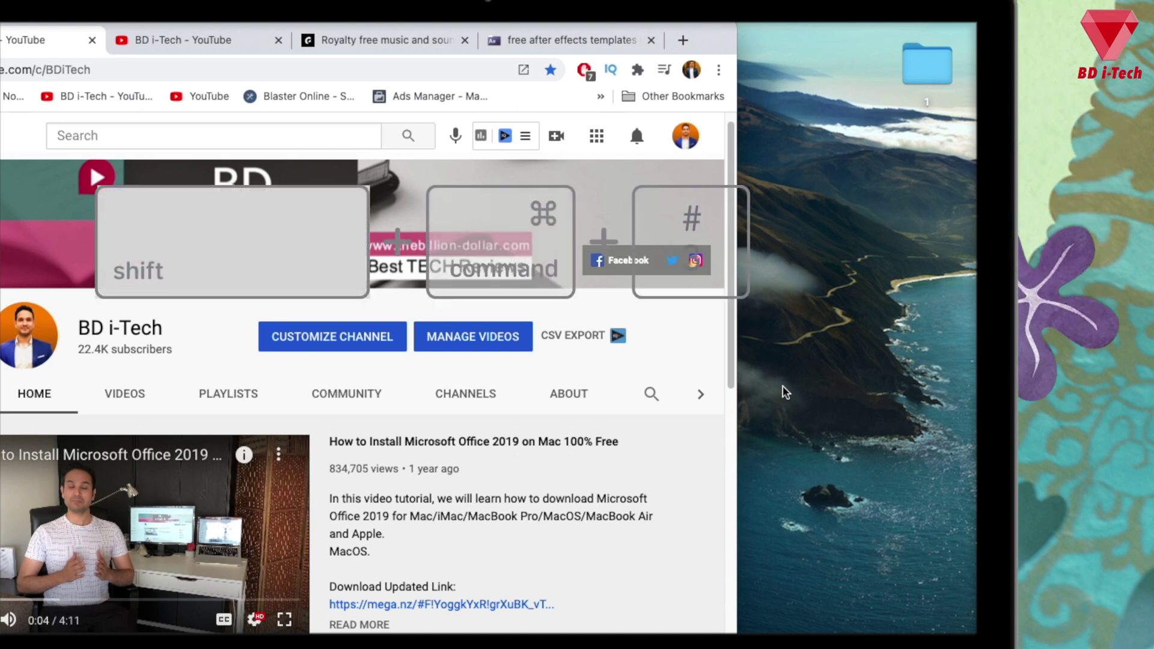
Take a full-screen capture with Shift+Cmd+3, move the file near the desktop top, and close the folder window.
key("super+shift+3")
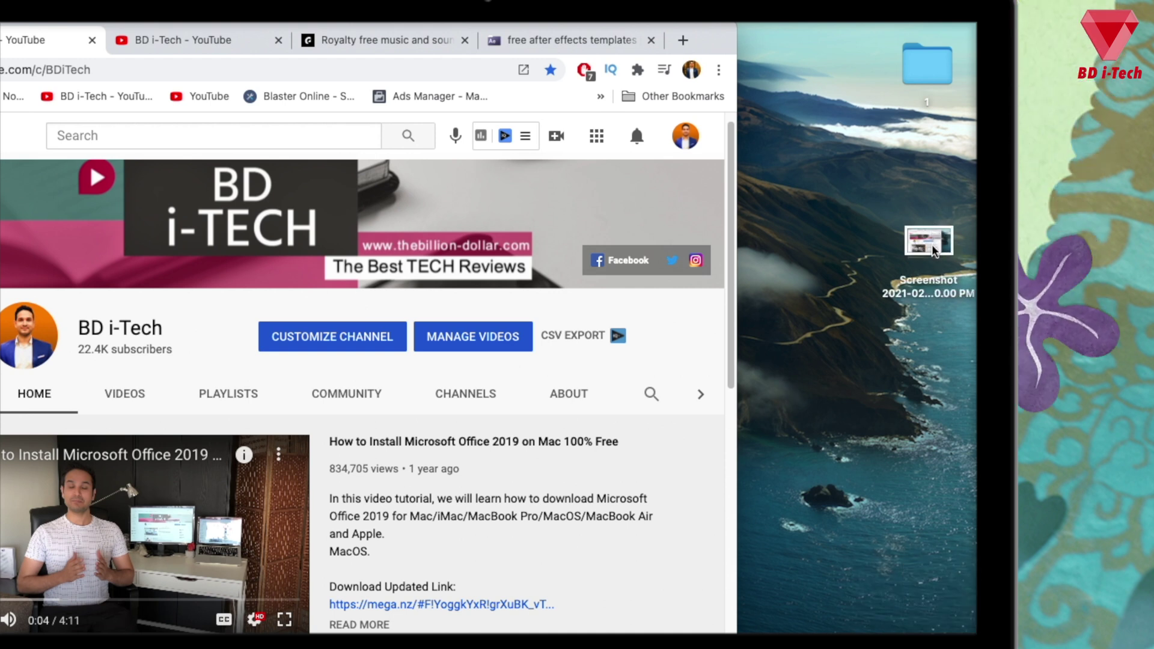
left_click_drag(930, 245, 926, 197)
left_click_drag(932, 157, 930, 157)
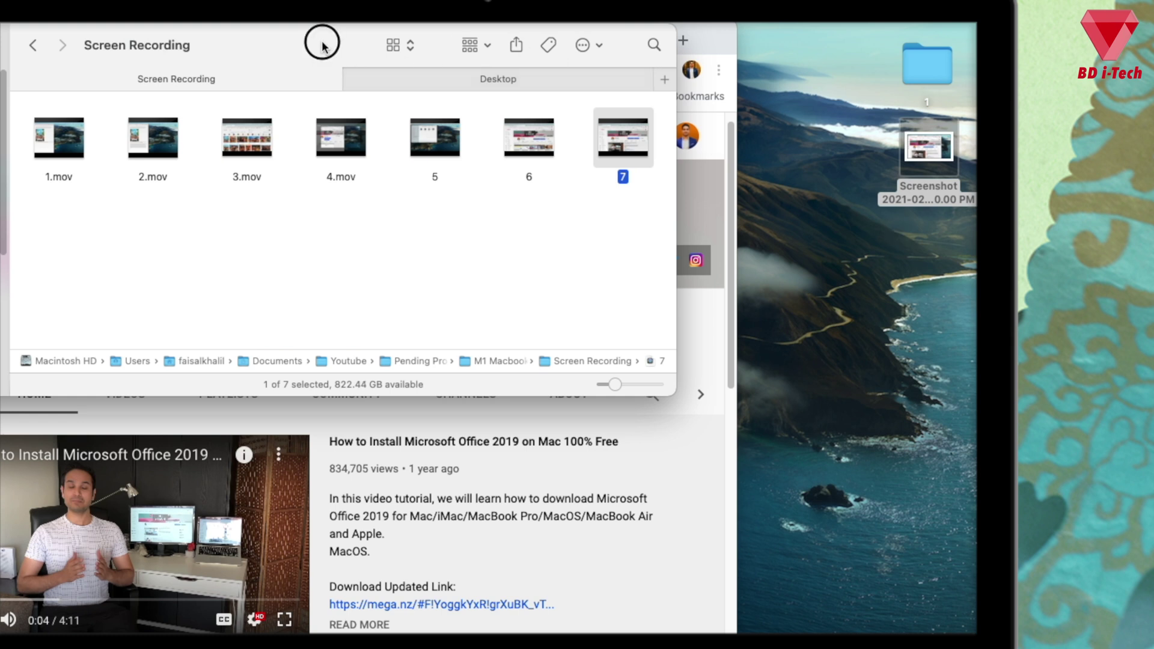
key("super+w")
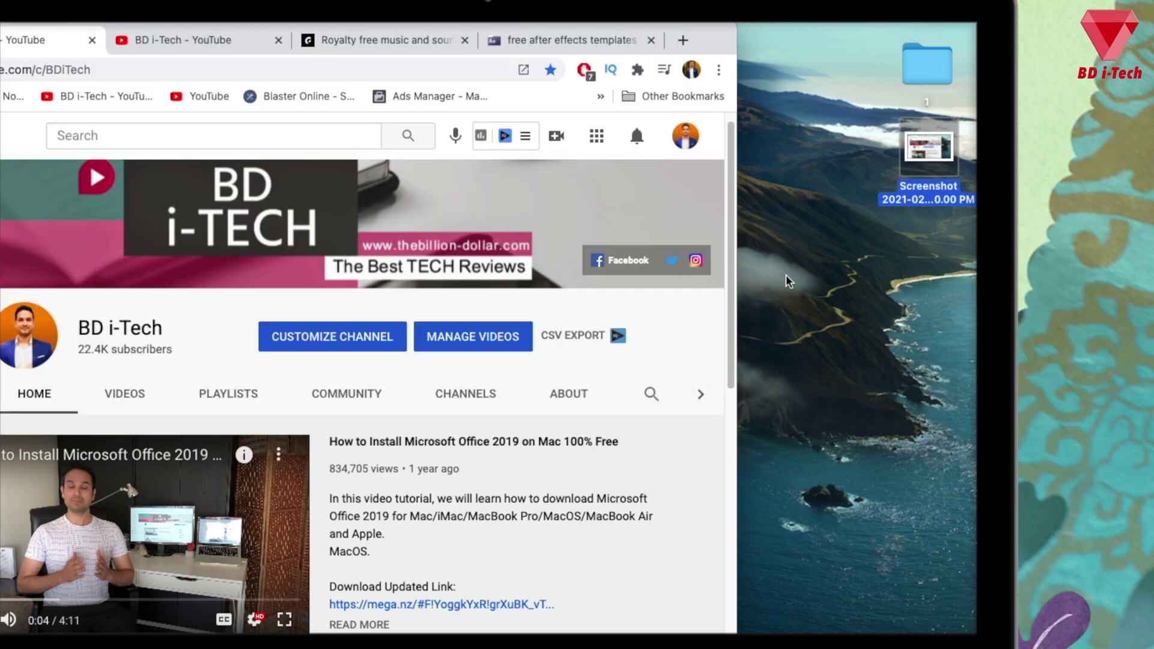
key("shift+super+4")
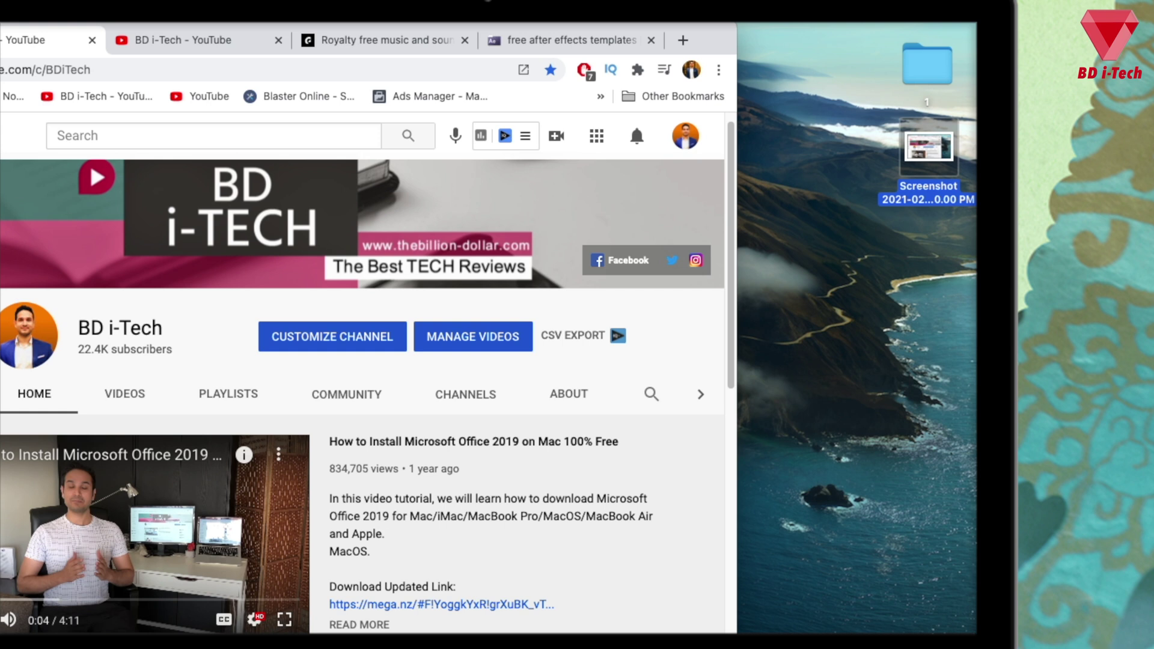
Drag a rectangle over the top-left of the BD i-Tech channel page to capture it.
left_click_drag(37, 105, 194, 365)
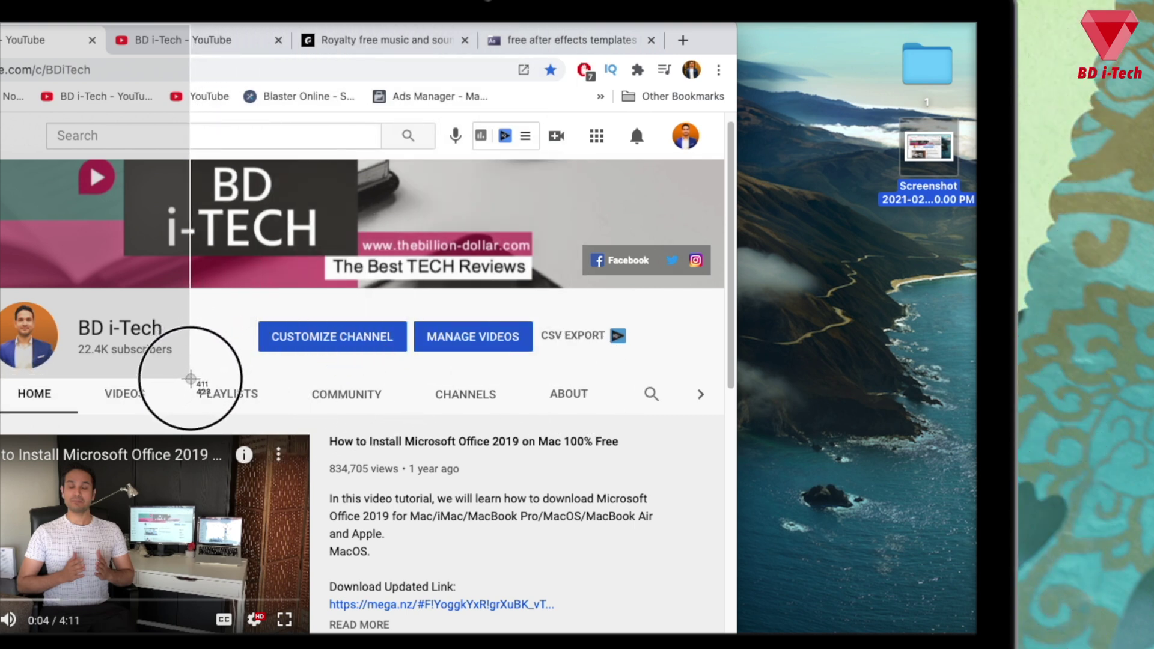
left_click_drag(190, 380, 190, 380)
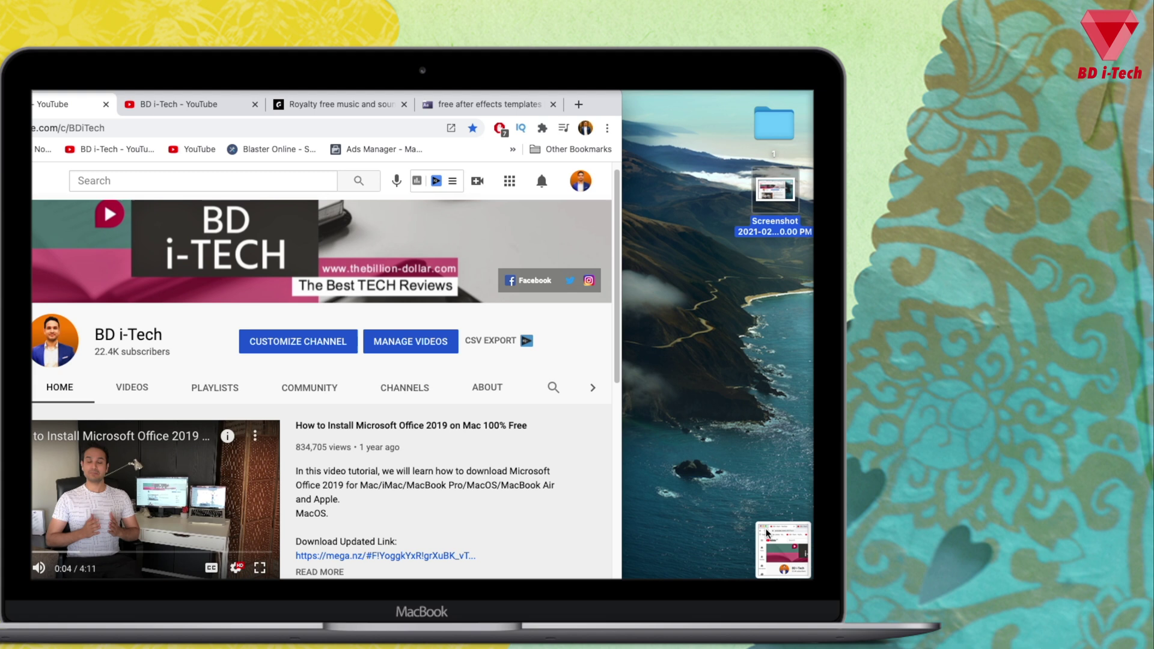
Copy a region of the YouTube channel page to the clipboard and paste it into the note.
left_click(767, 533)
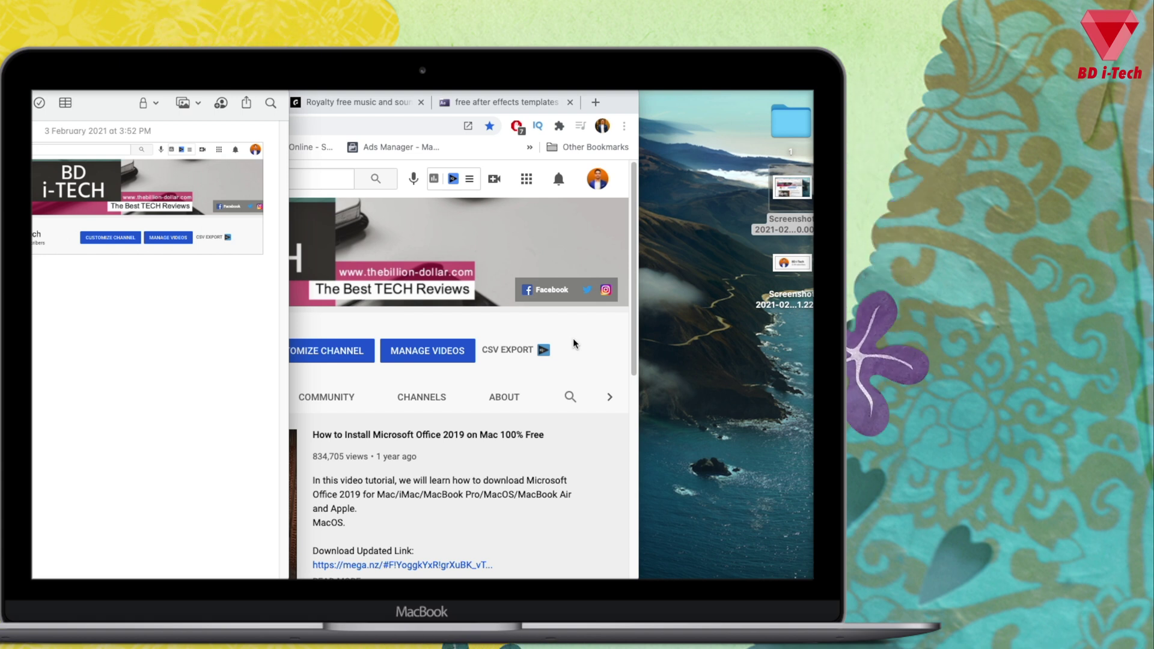
key("super+shift+4")
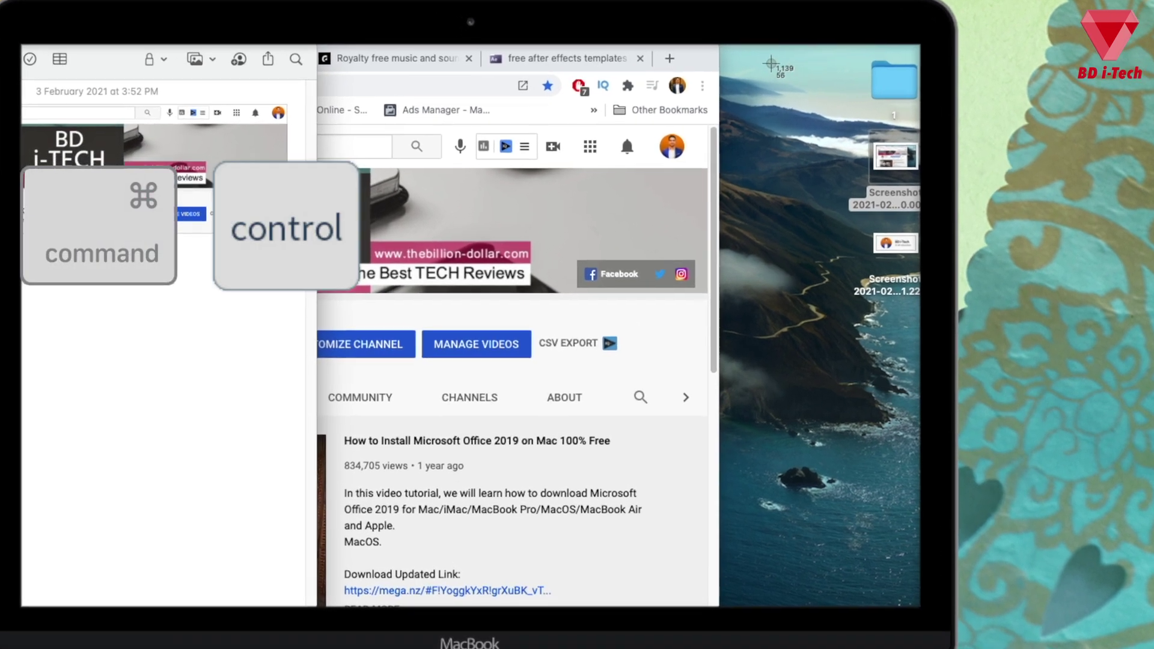
key("ctrl+super+shift+4")
left_click_drag(764, 60, 913, 275)
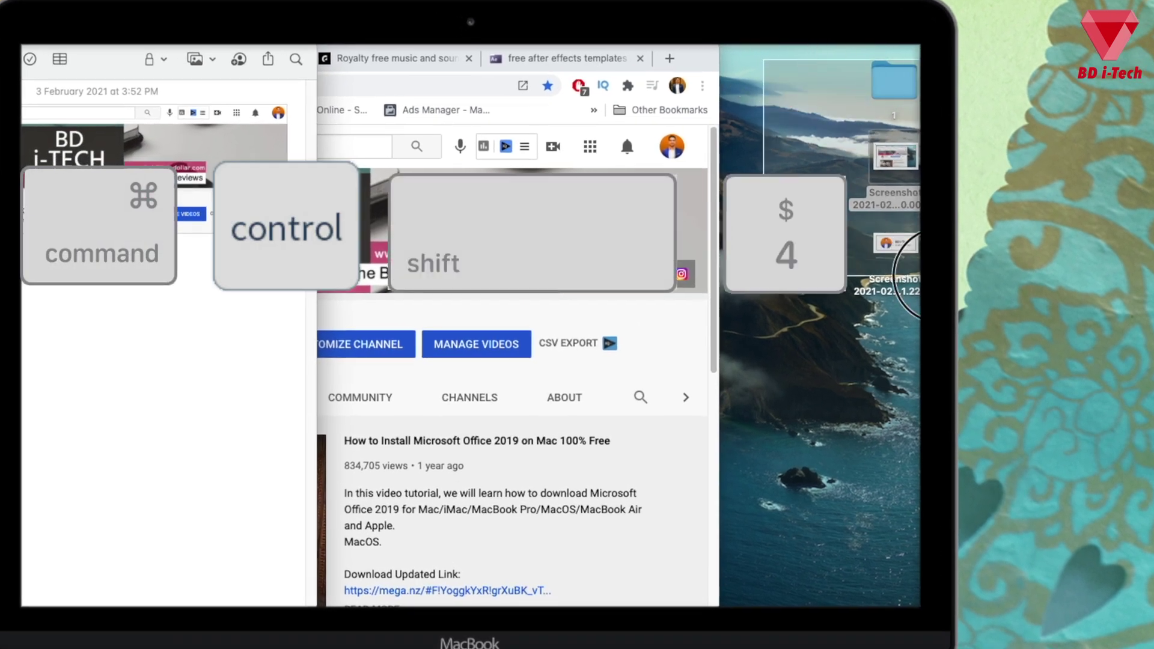
left_click_drag(918, 335, 913, 327)
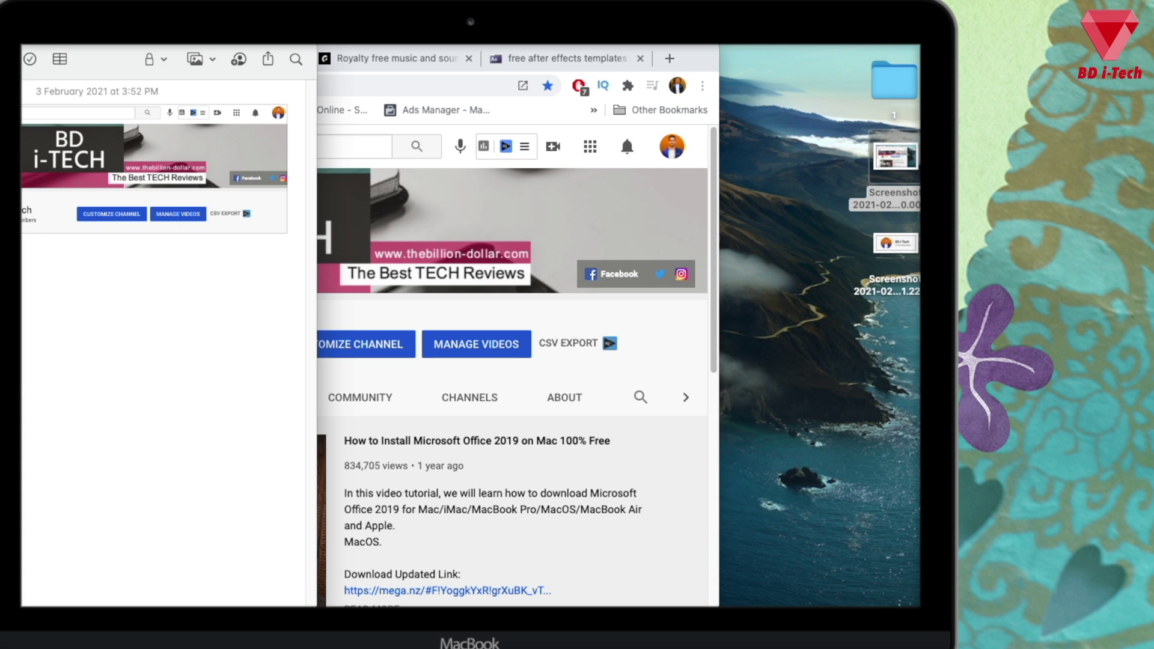
key("super+v")
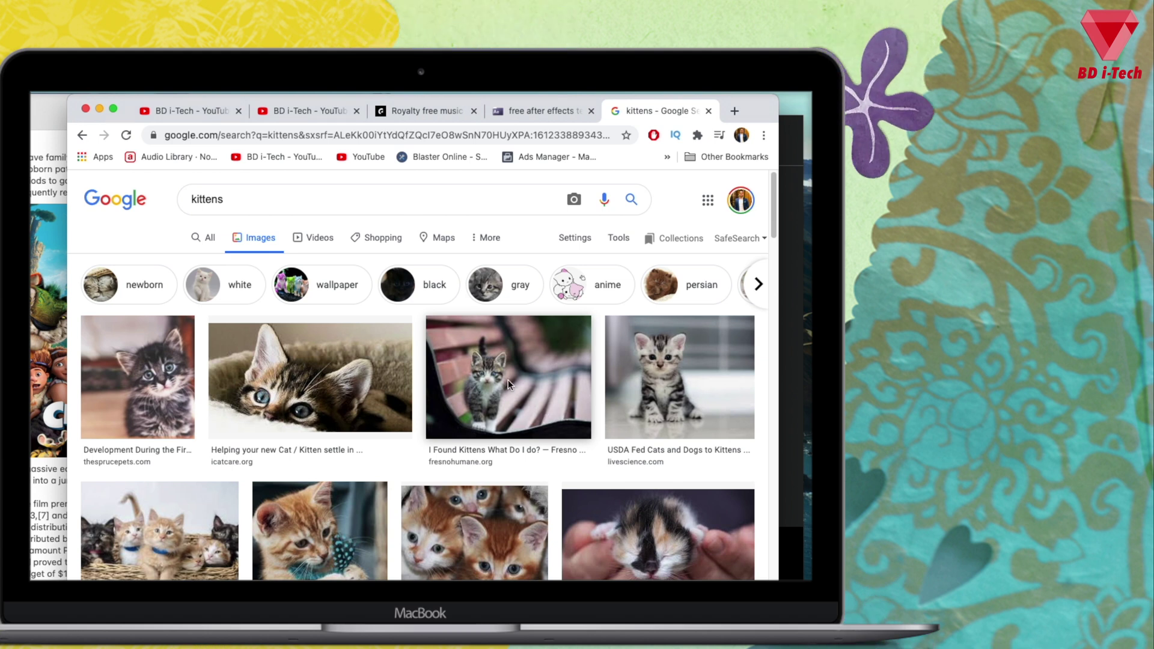
Cycle through open apps with Cmd+Tab: Notes, then Logi Options, then Finder.
key("super+Tab")
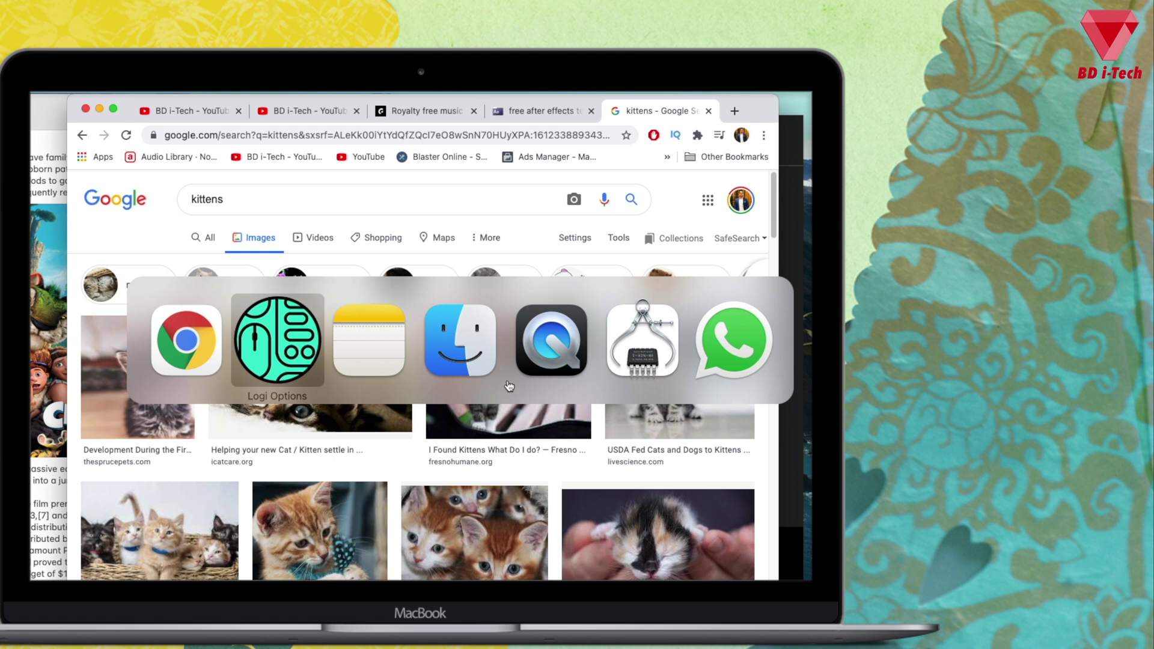
key("super+Tab")
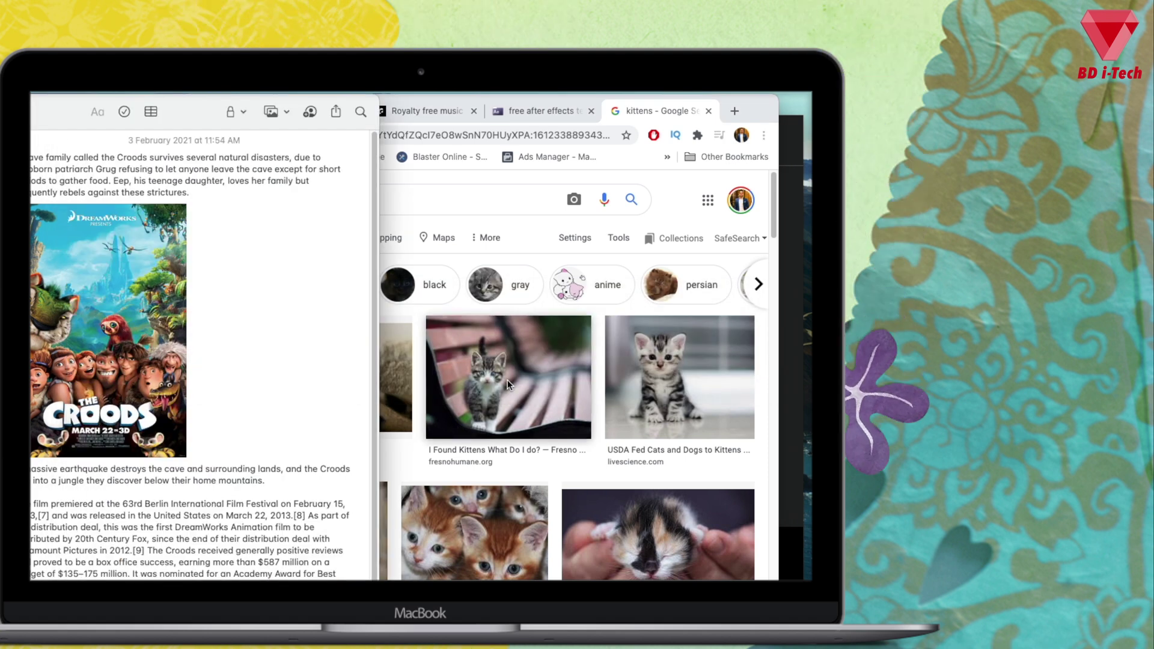
key("super+Tab")
key("super+Tab")
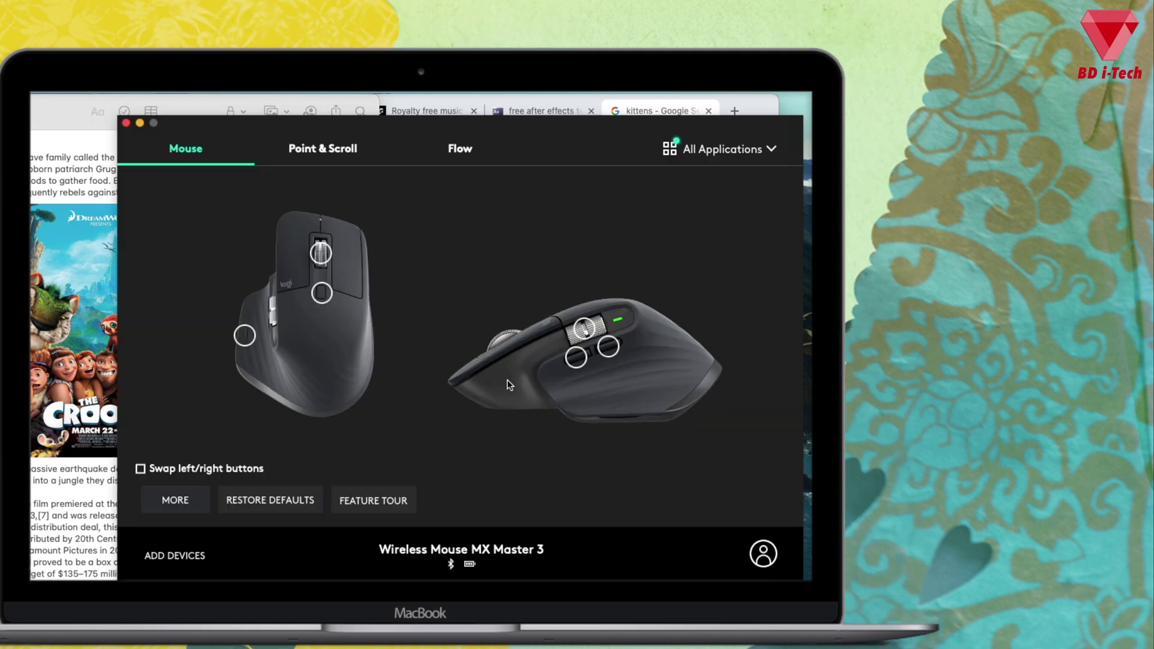
key("super+Tab")
key("super+Tab")
key("super+Tab")
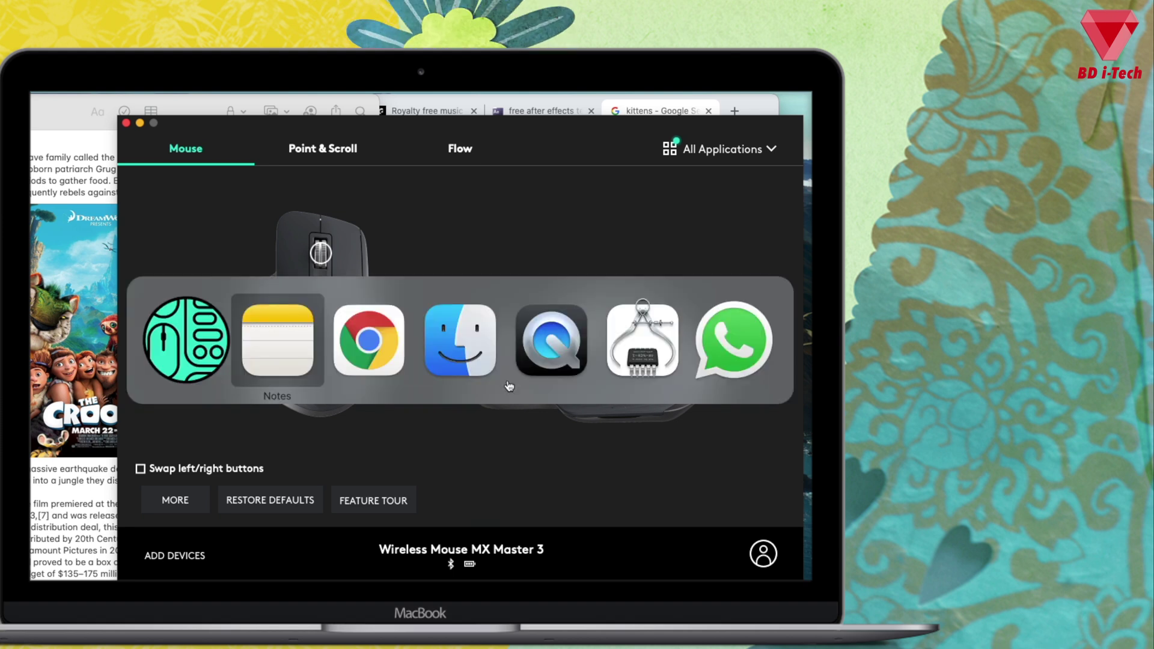